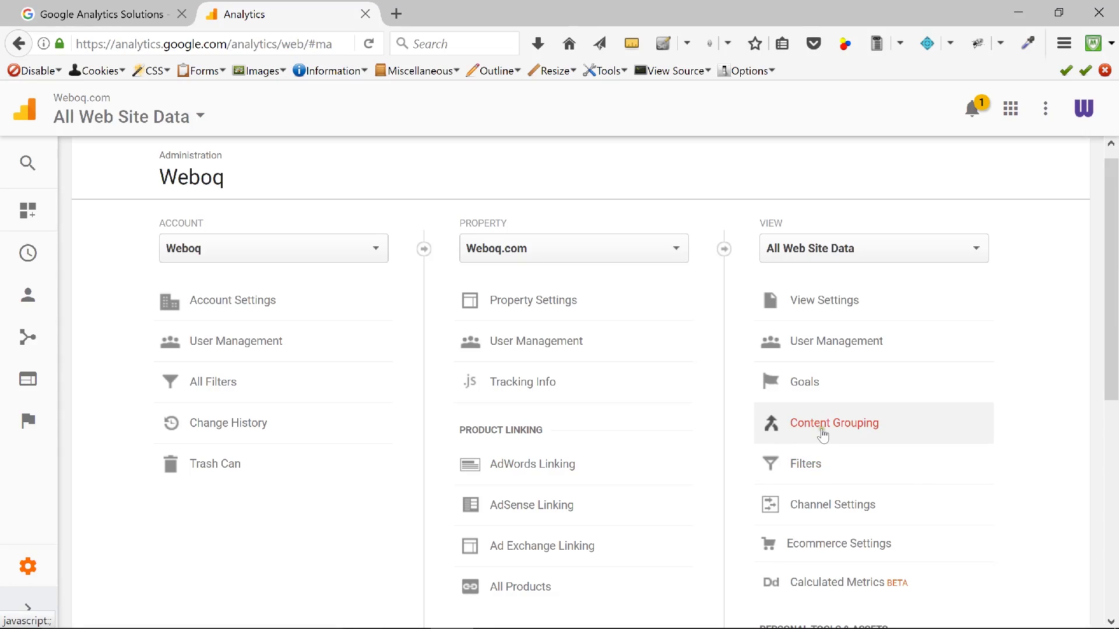
Start a new content grouping from Content Grouping in the All Web Site Data view.
click(821, 429)
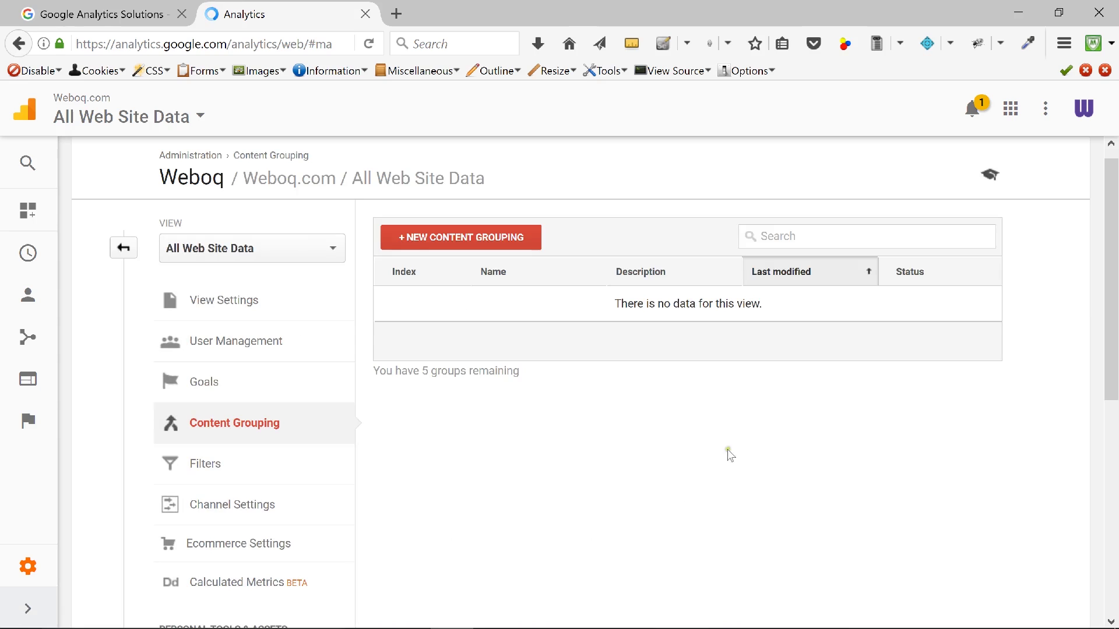
click(423, 238)
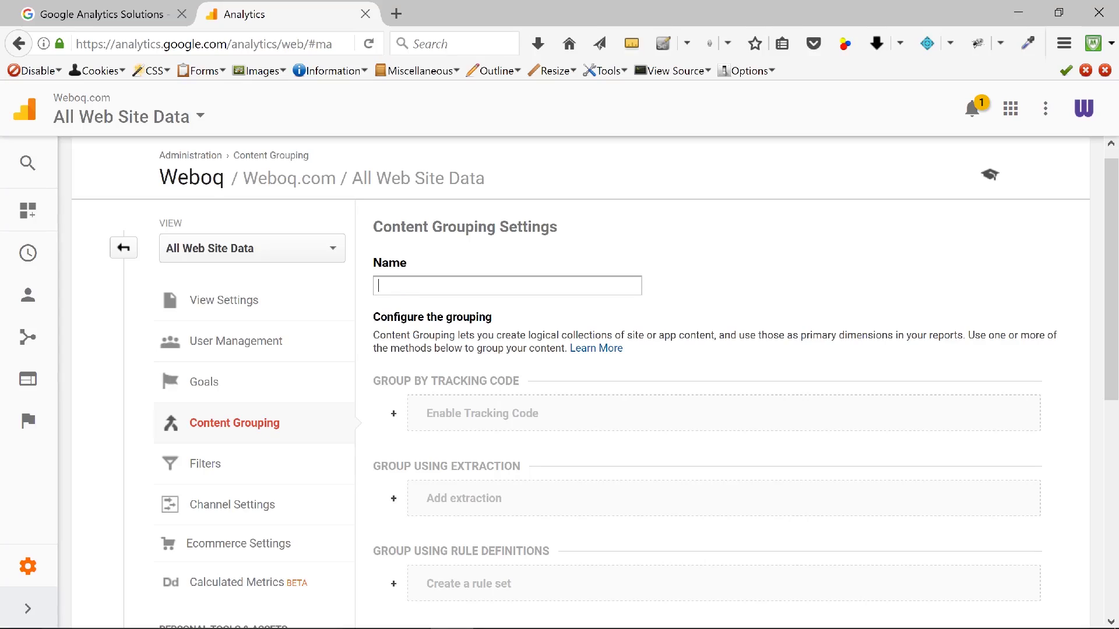
Name the new content grouping 'Blog Grouping'.
text(Blog Grouping)
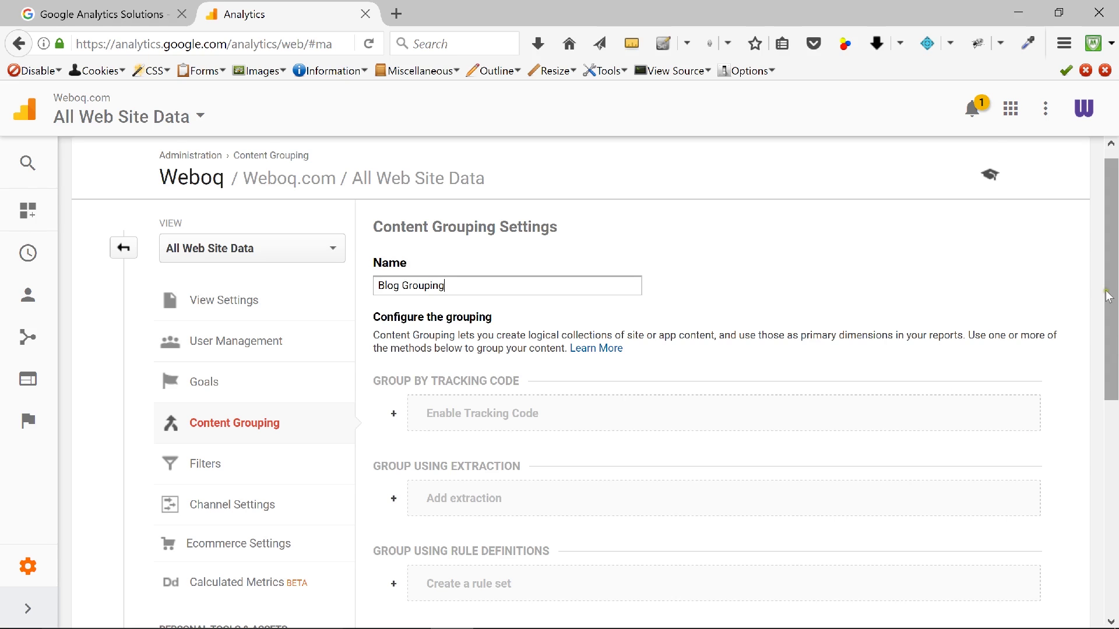
drag(1113, 268, 1113, 401)
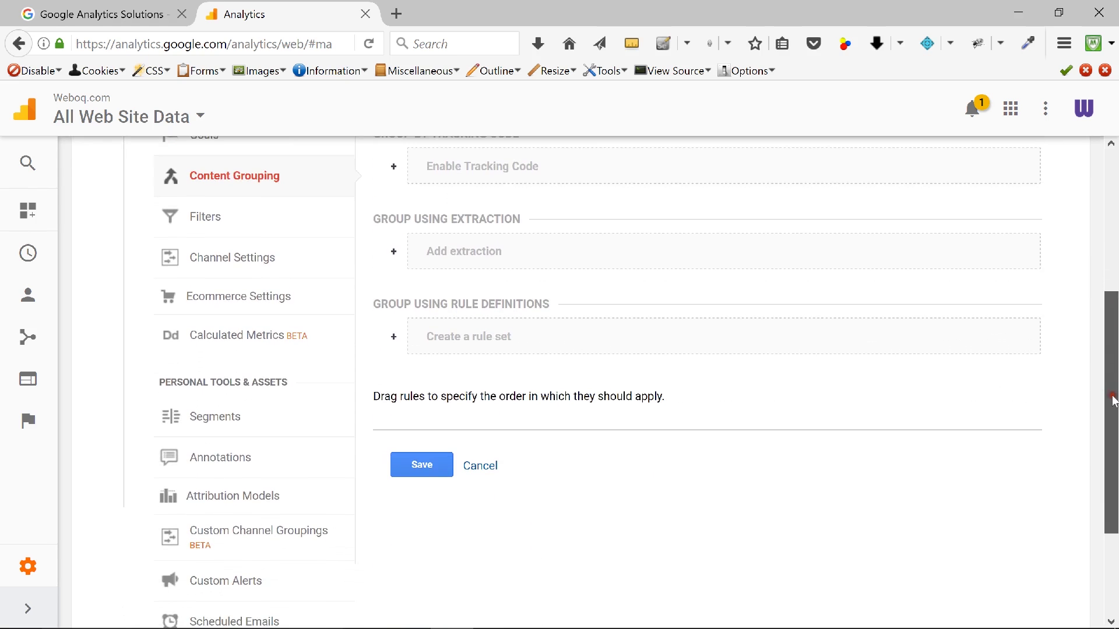
Add a rule set 'Blog Pages Rule' matching pages that contain /blog/.
click(449, 348)
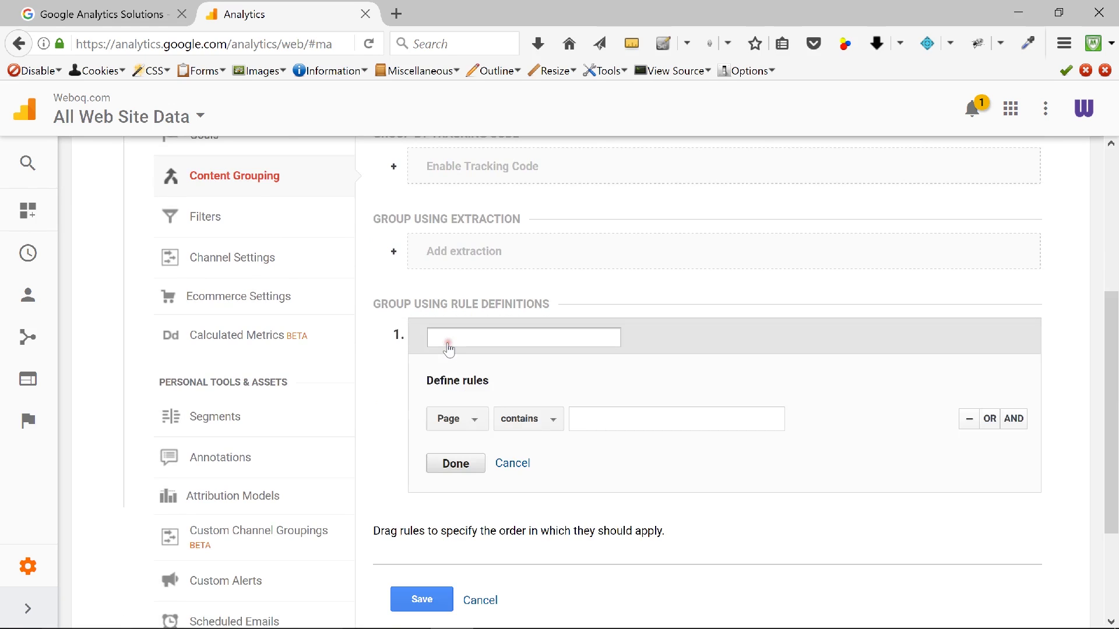
text(Blog Pages Rule)
click(641, 427)
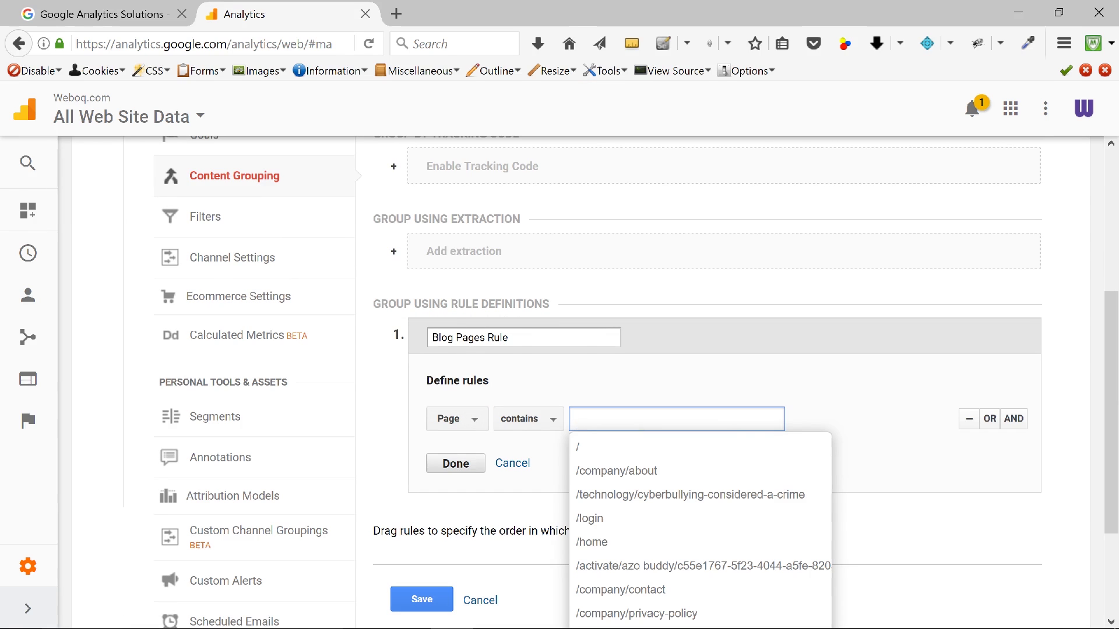
text(/)
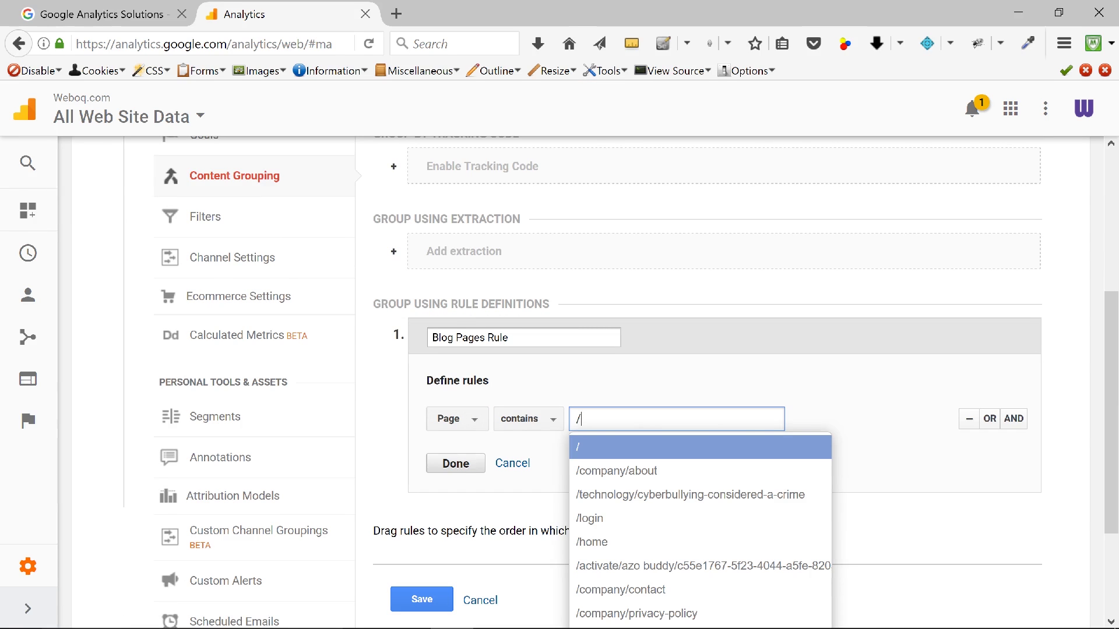
text(bl)
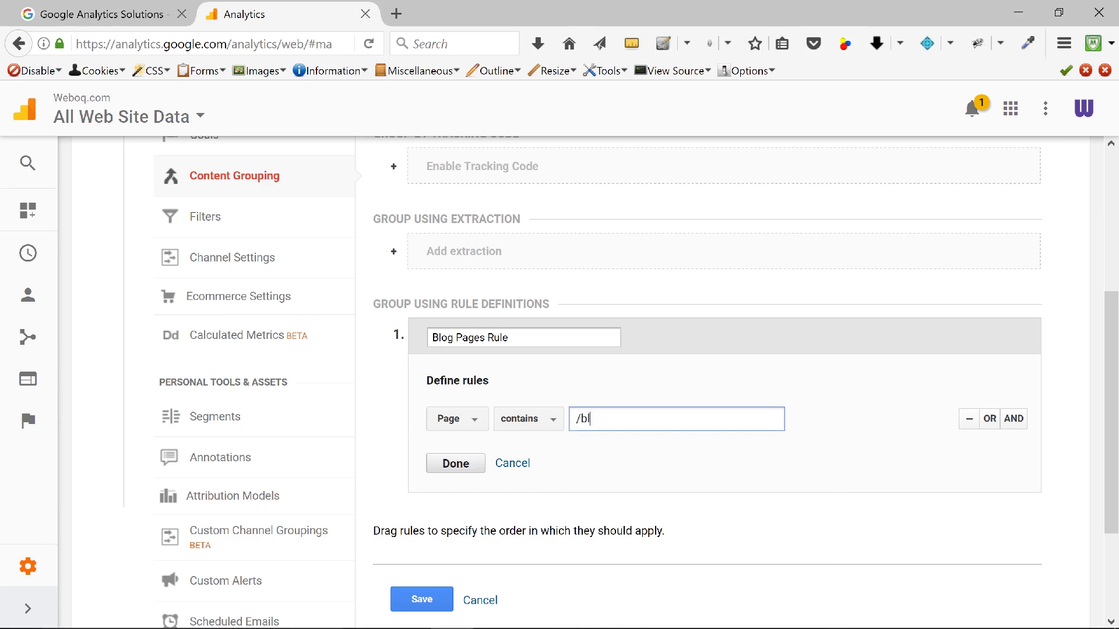
text(og/)
click(452, 470)
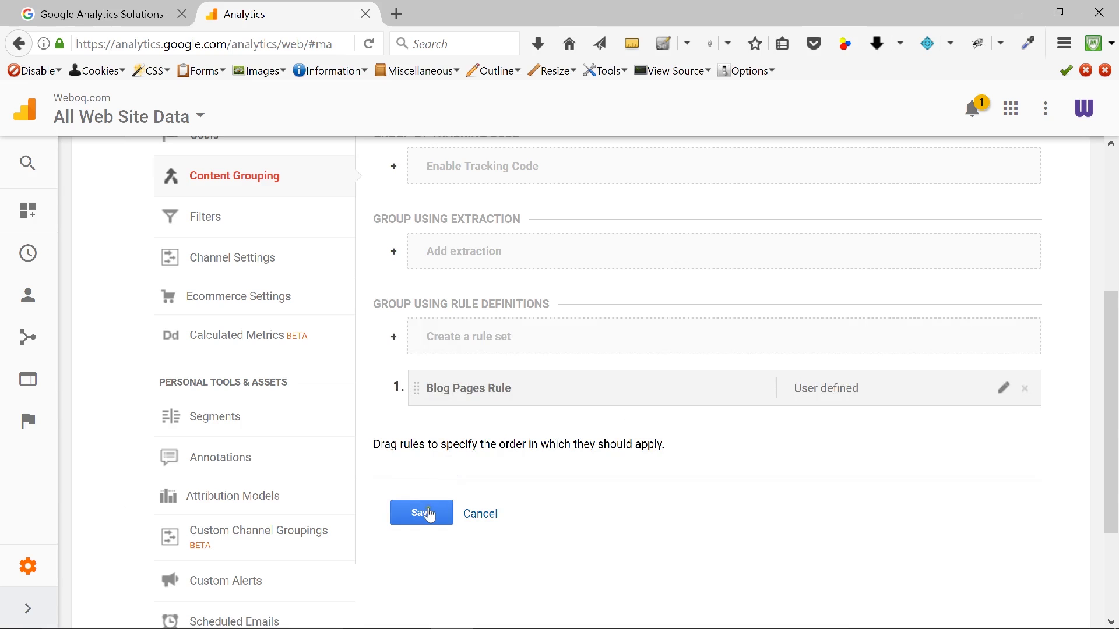
Save Blog Grouping and check it shows ON with 4 groups remaining.
click(424, 512)
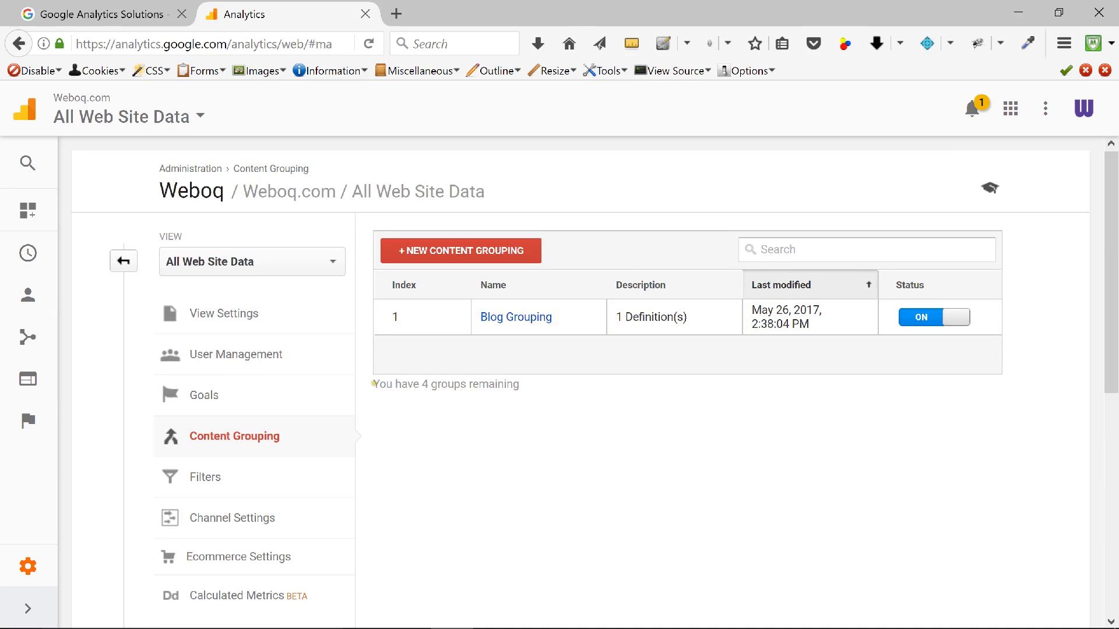
drag(374, 384, 534, 395)
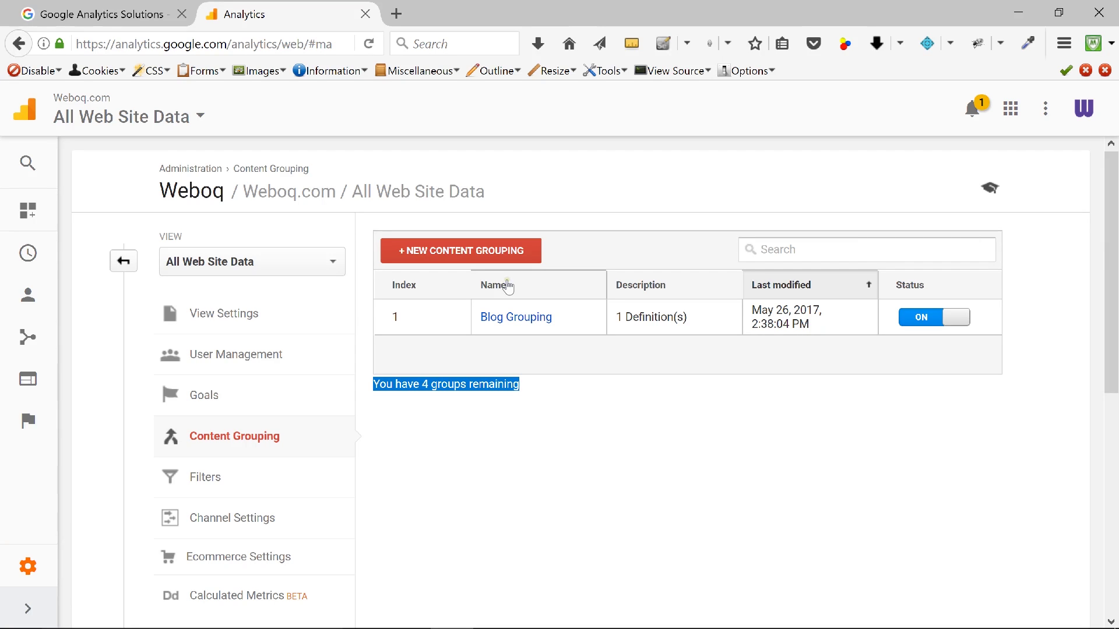
Create another content grouping named 'Newsletter LP Grouping'.
click(452, 257)
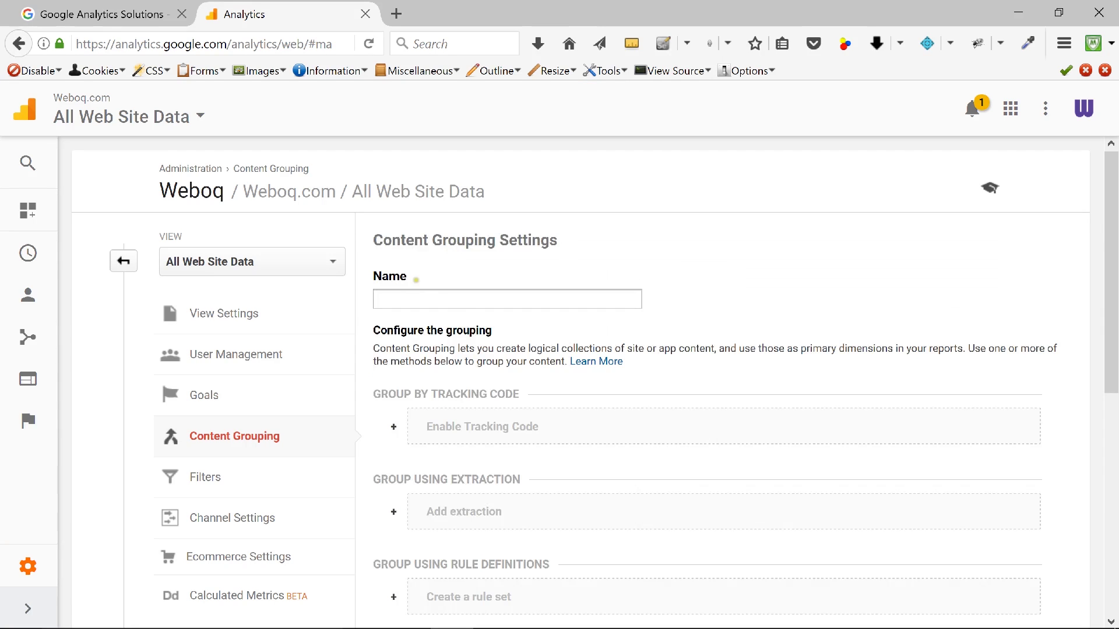
click(412, 295)
text(Newsletter LP Grouping)
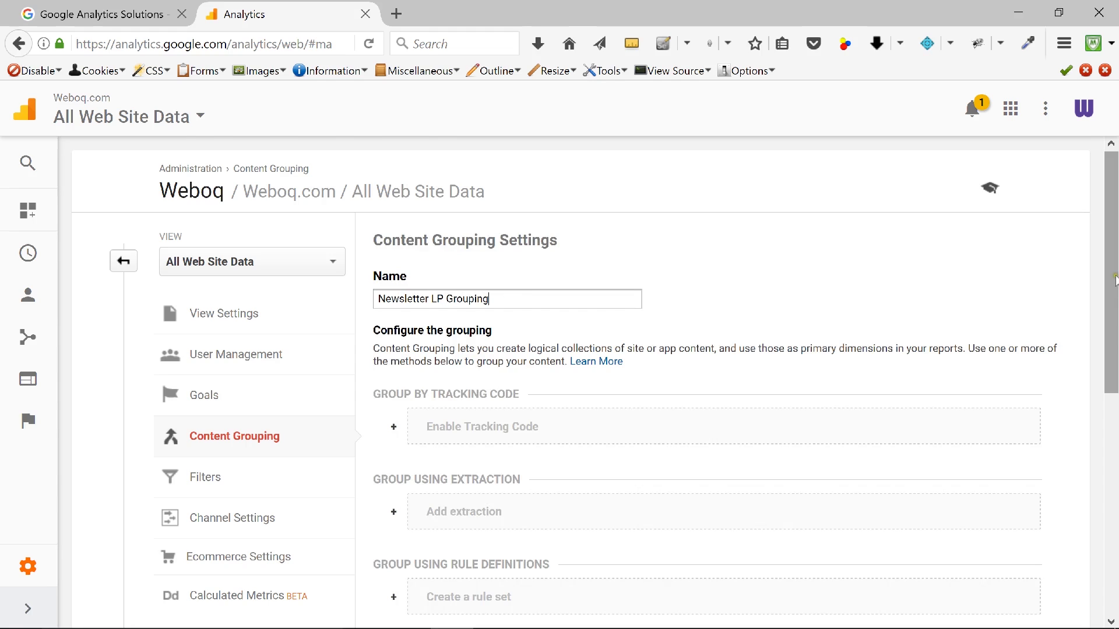
drag(1114, 279, 1115, 402)
Add a rule set named 'Newsletter LP Rule' to this grouping.
click(482, 377)
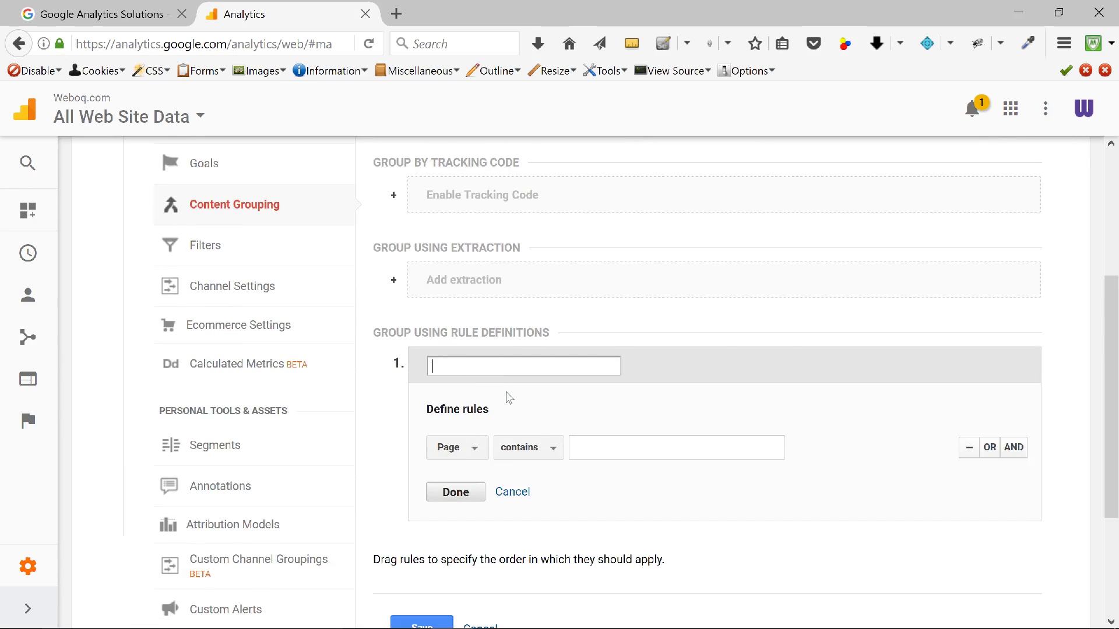
text(Newsletter LP Rule)
click(575, 449)
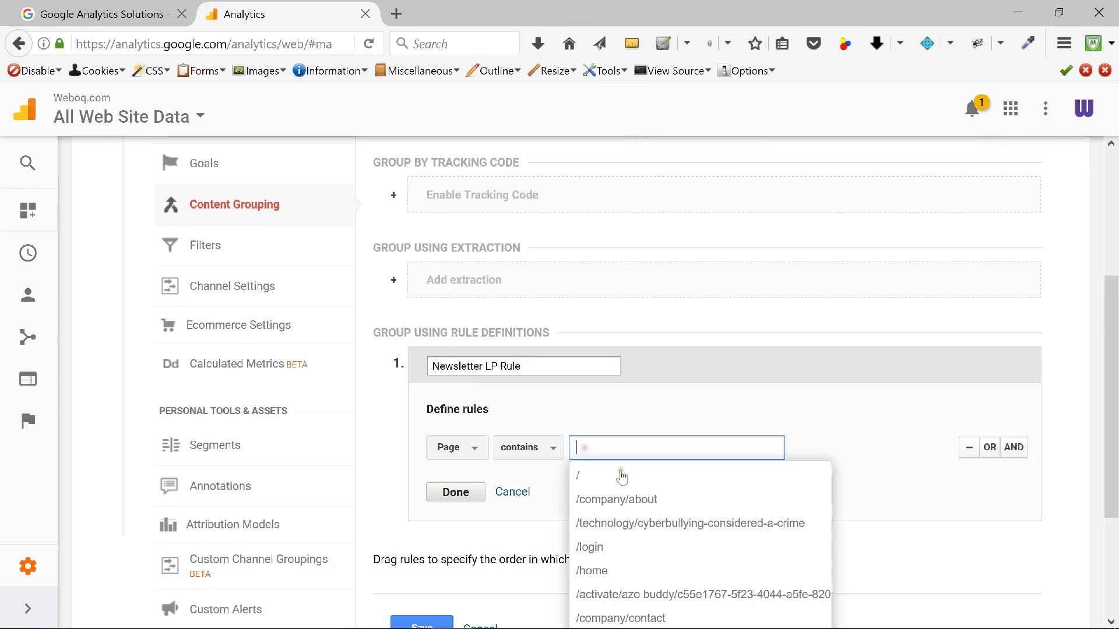
Set the rule's condition to Page matches regex info.weboq.com/newsletter.*.
text(info)
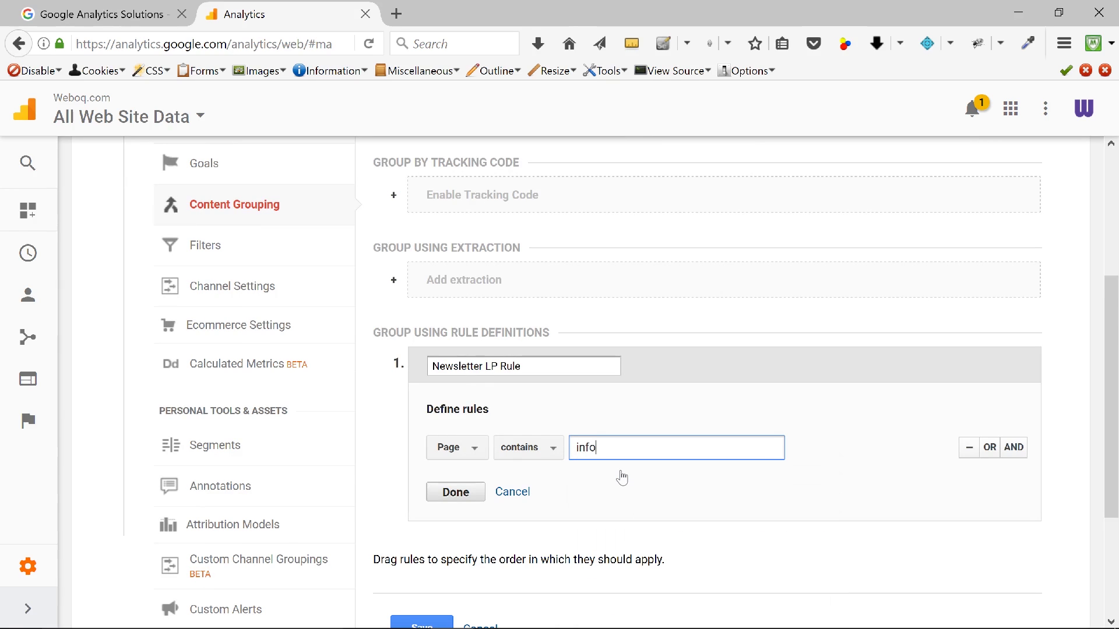
text(.weboq.com/newsletter)
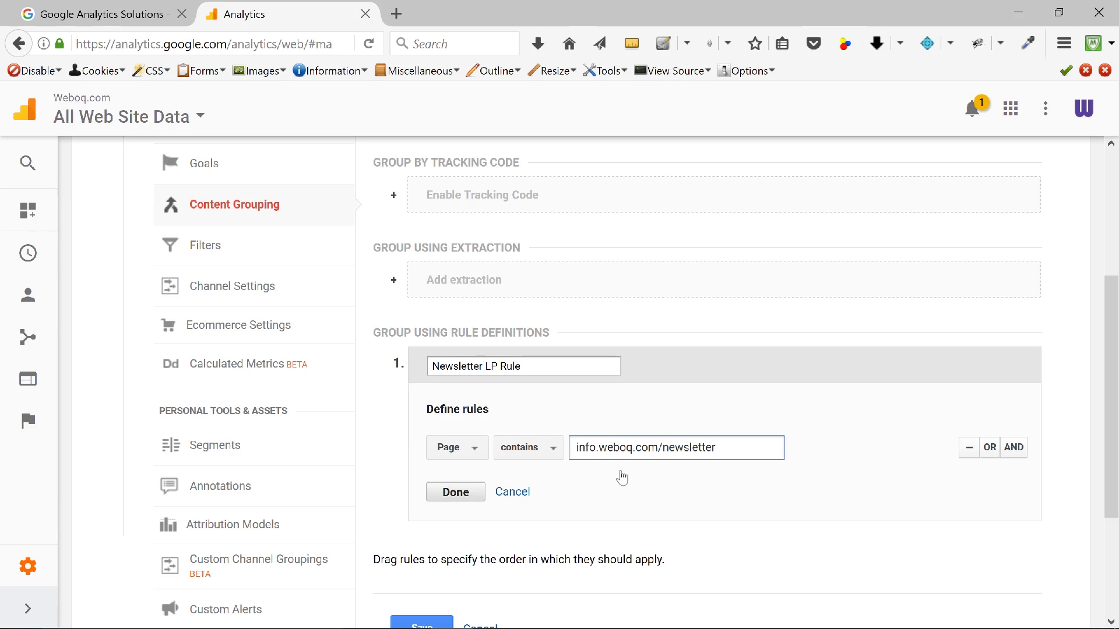
text(-)
click(538, 459)
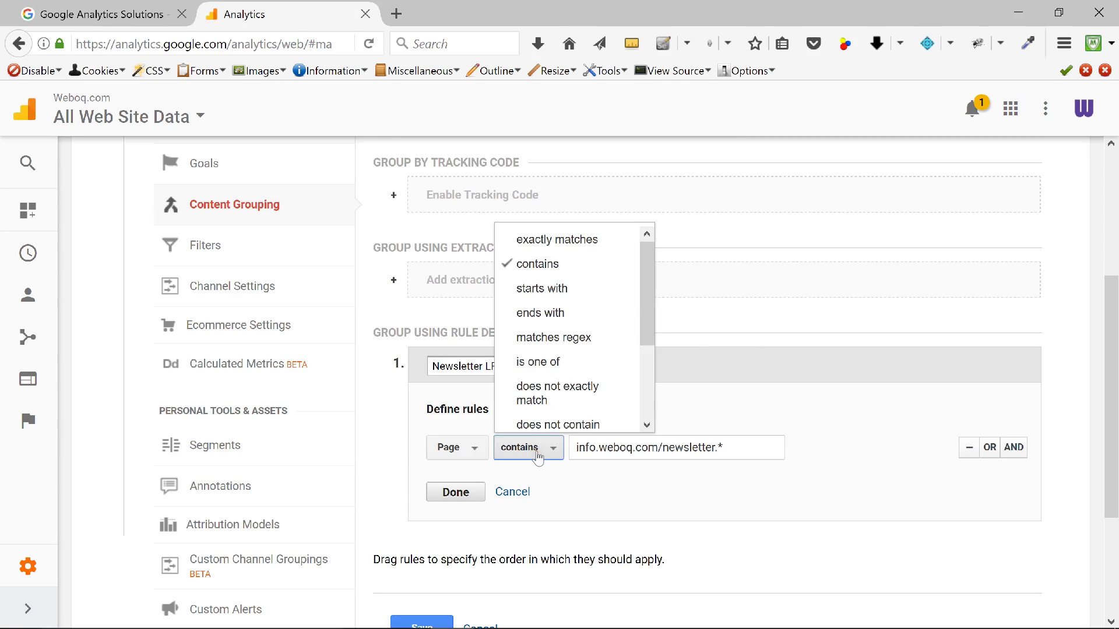
click(553, 344)
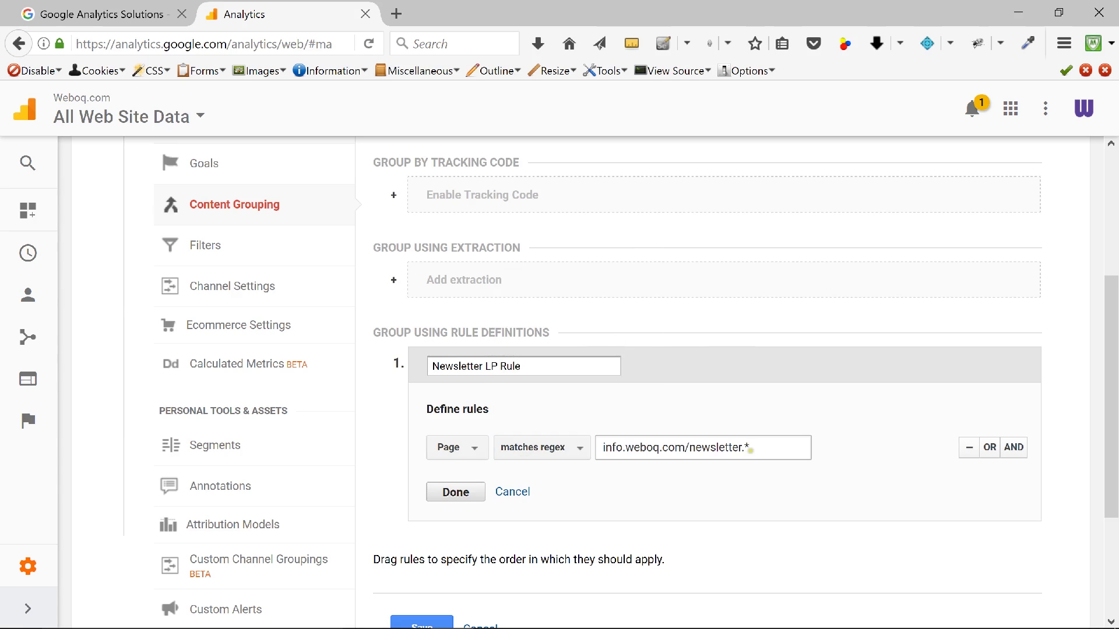
drag(739, 447, 755, 447)
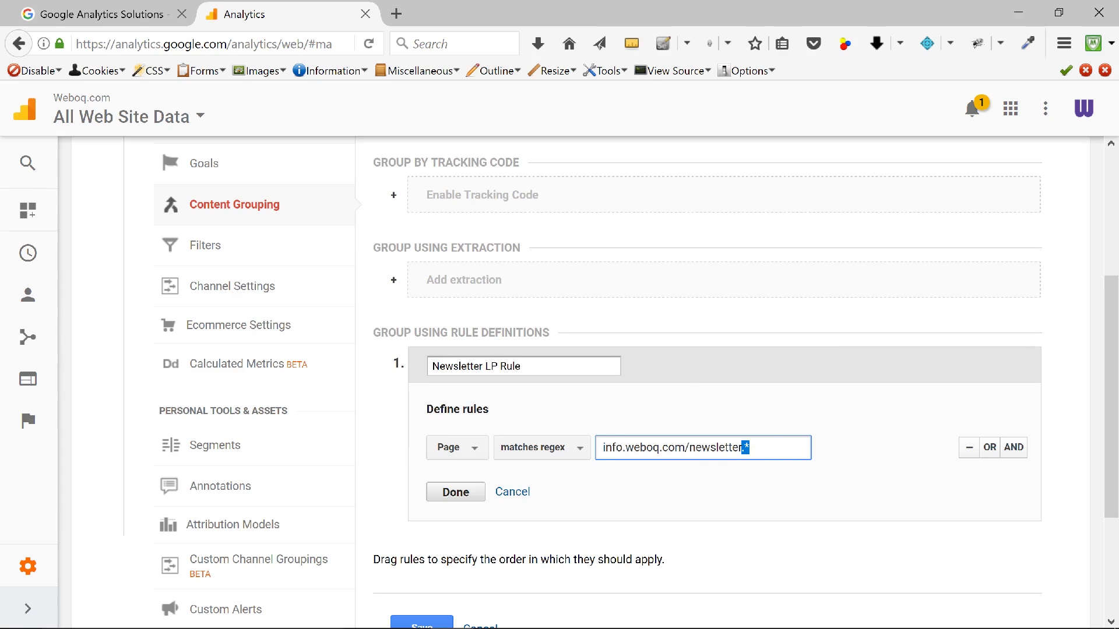
Add an AND condition: Page does not contain info.weboq.com/newsletter-success.*, and finish the rule.
click(1013, 449)
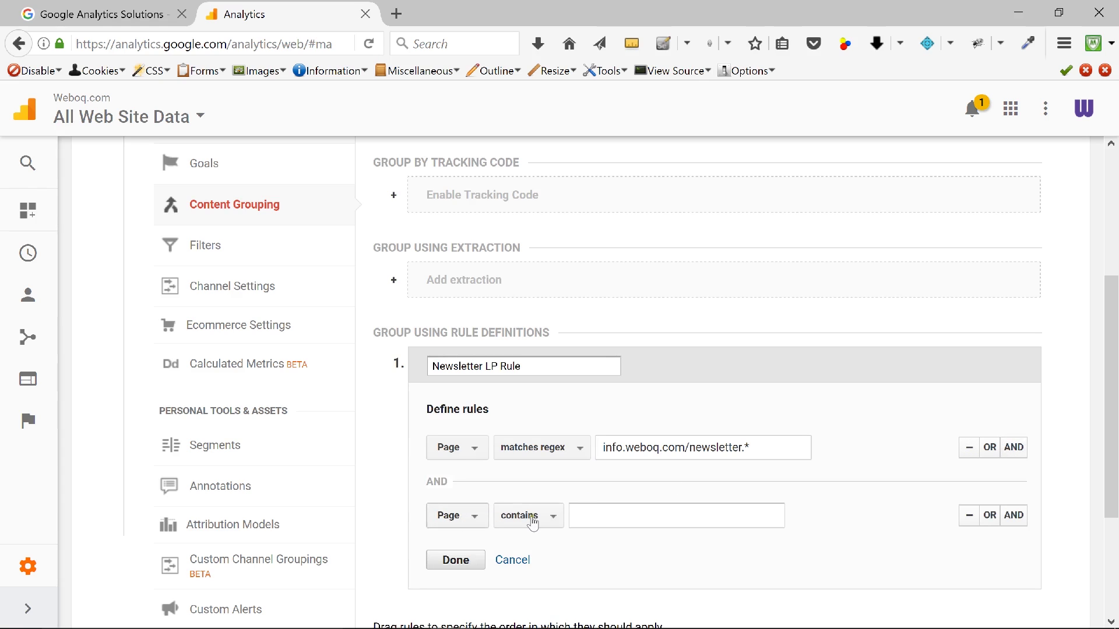
click(578, 517)
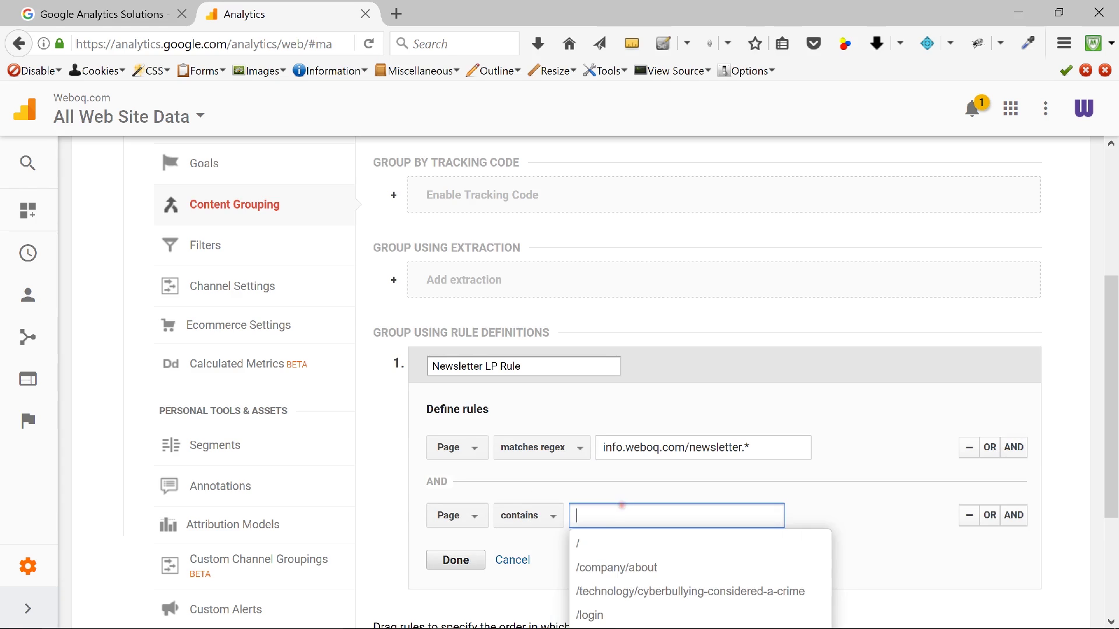
click(522, 516)
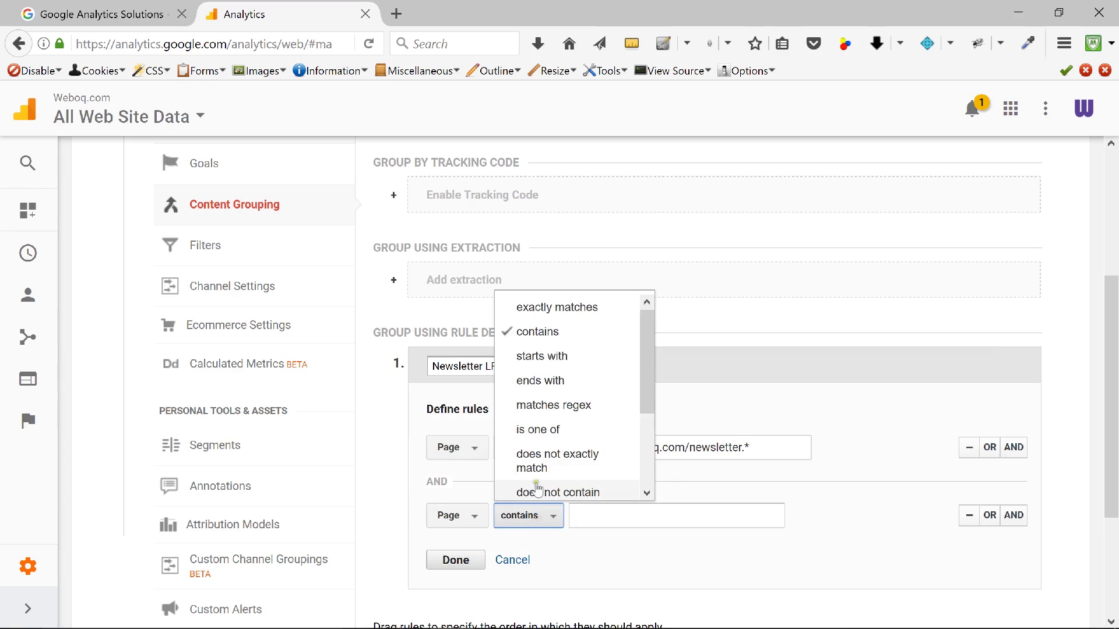
click(579, 491)
click(631, 518)
text(i)
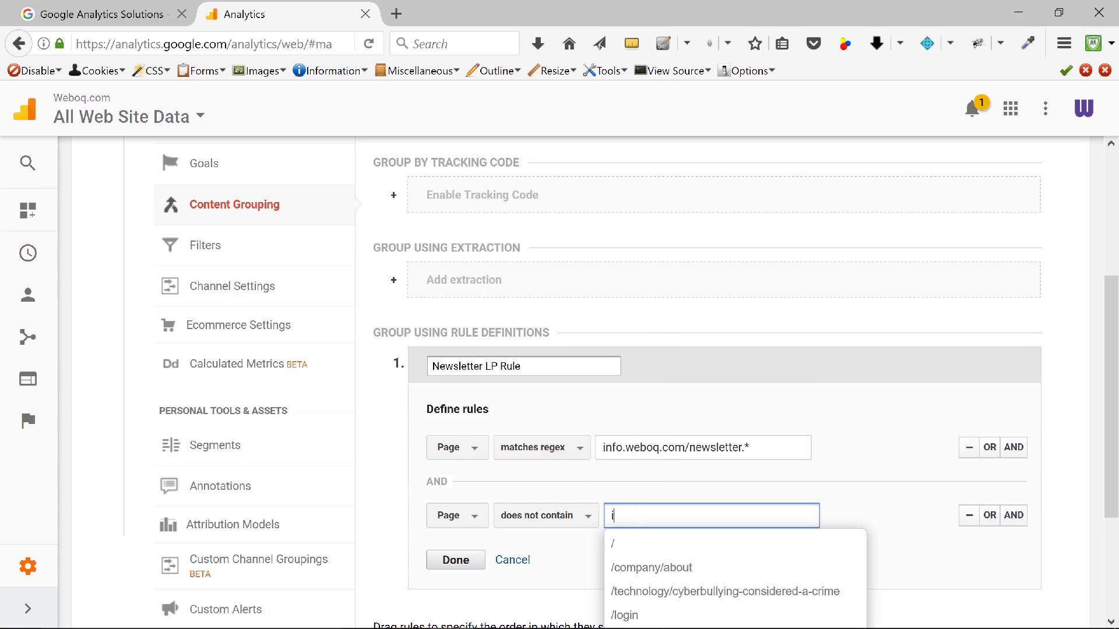
text(nfo.web)
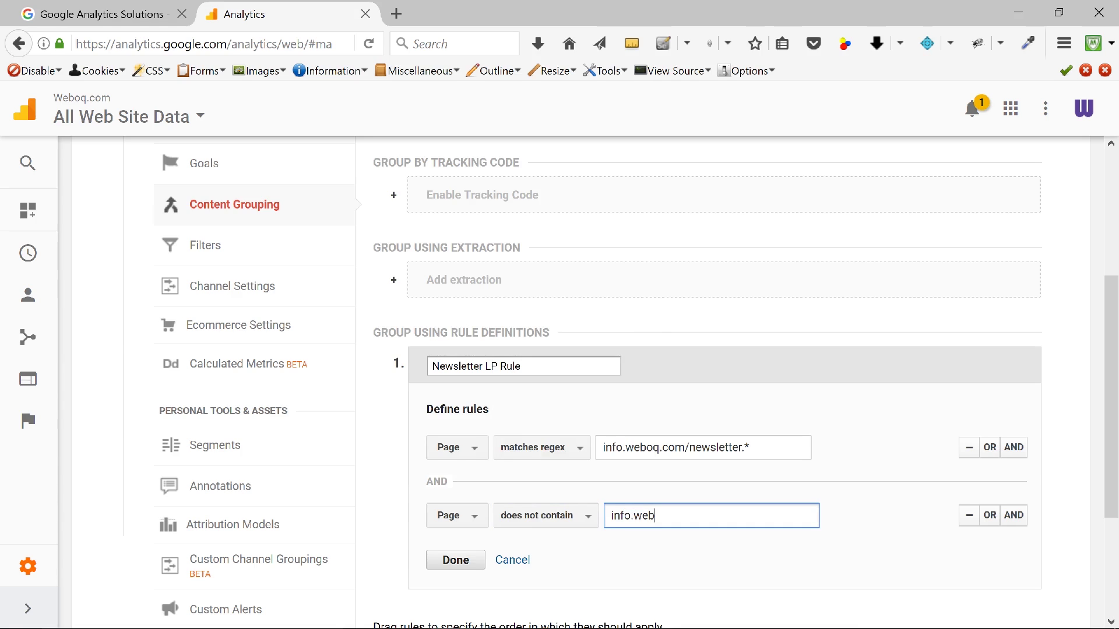
text(oq.com/newsletter)
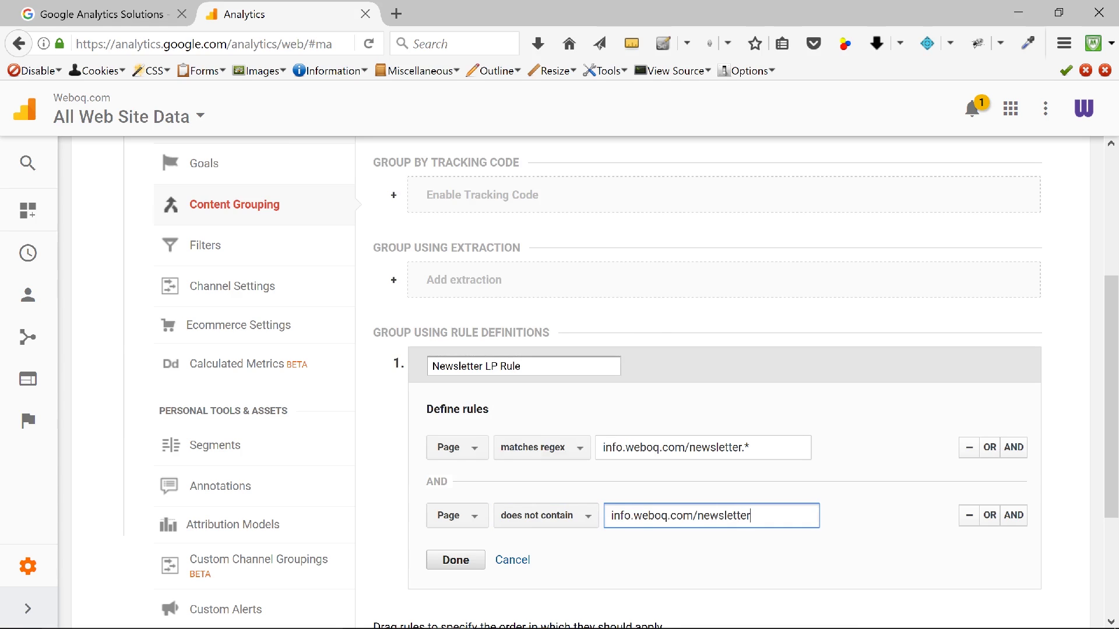
text(-su)
text(ccess.*)
click(462, 560)
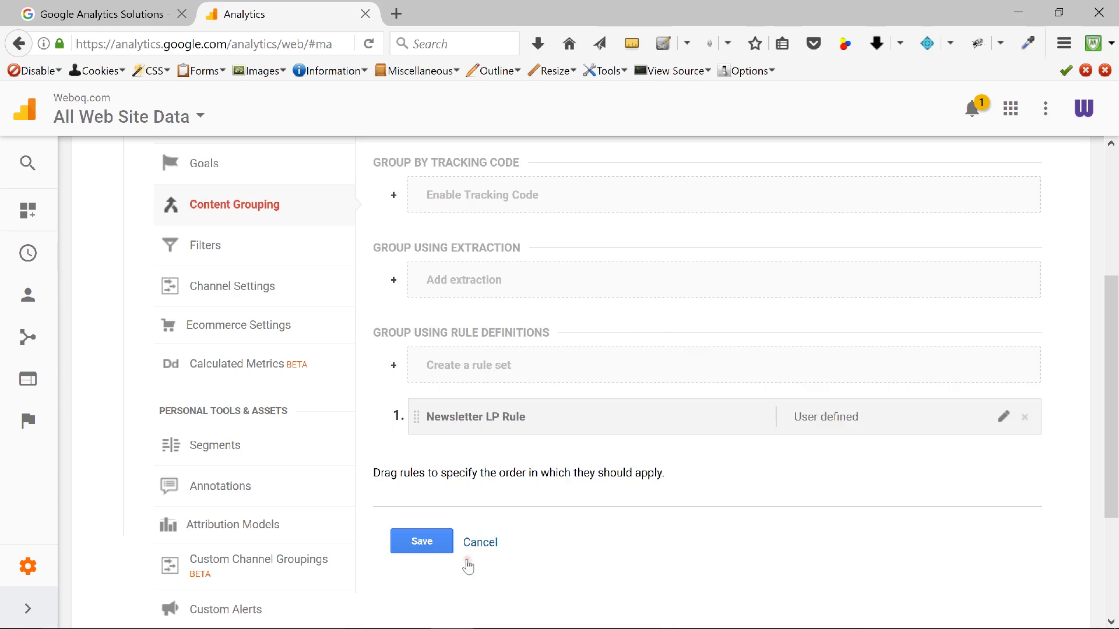
Save Newsletter LP Grouping, switched on, and begin another new content grouping.
click(421, 547)
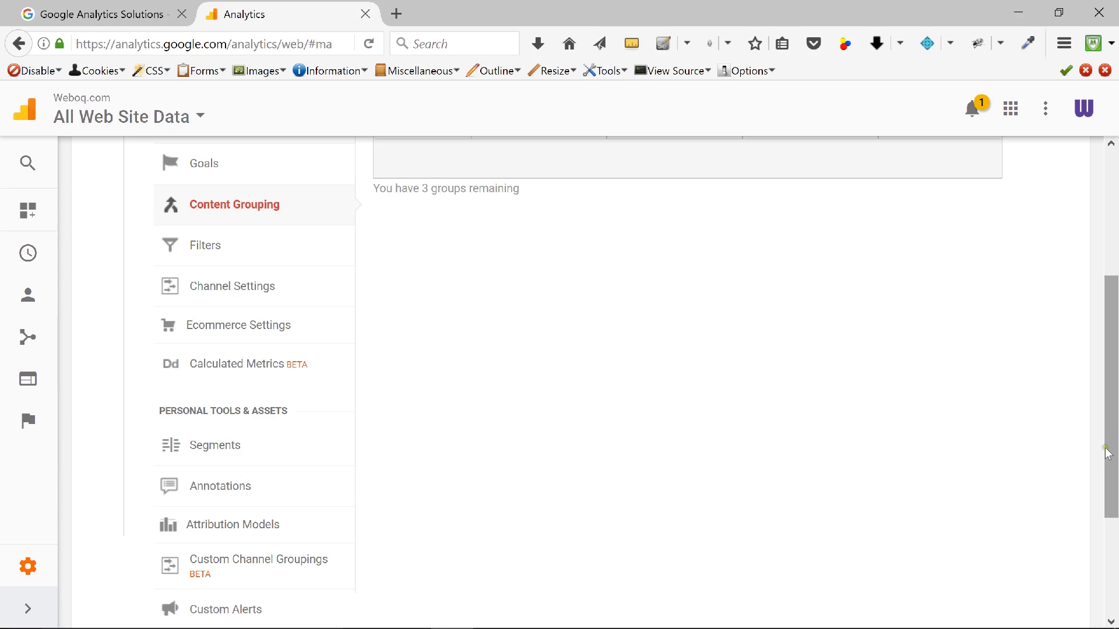
drag(1110, 452, 1113, 303)
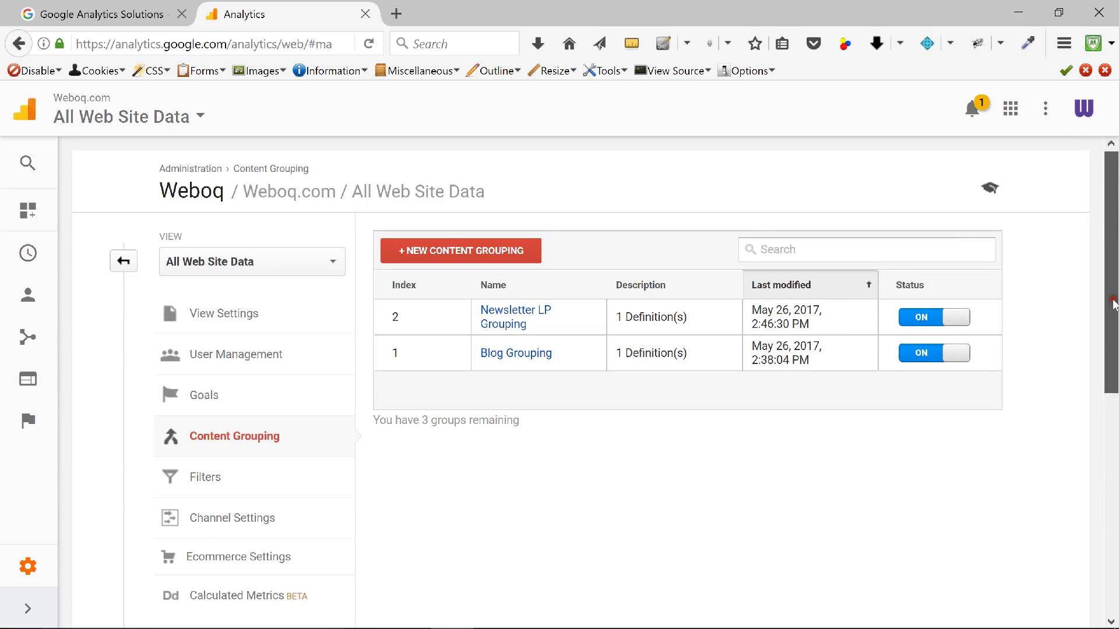
click(474, 258)
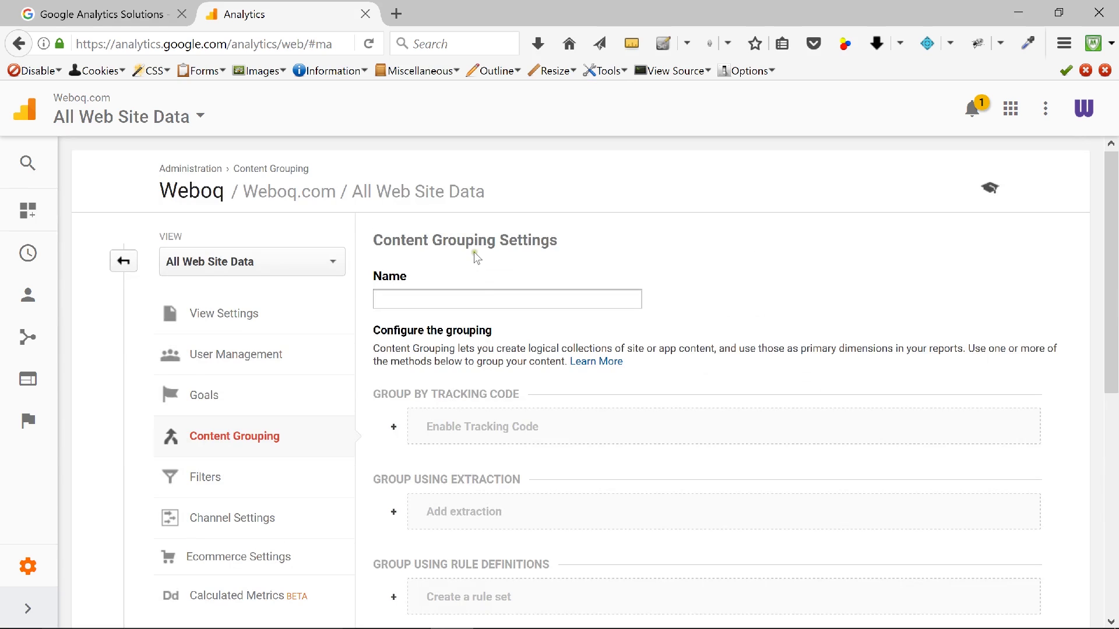
Review the Newsletter LP Rule's conditions, then open a blank new content grouping.
click(434, 300)
click(19, 44)
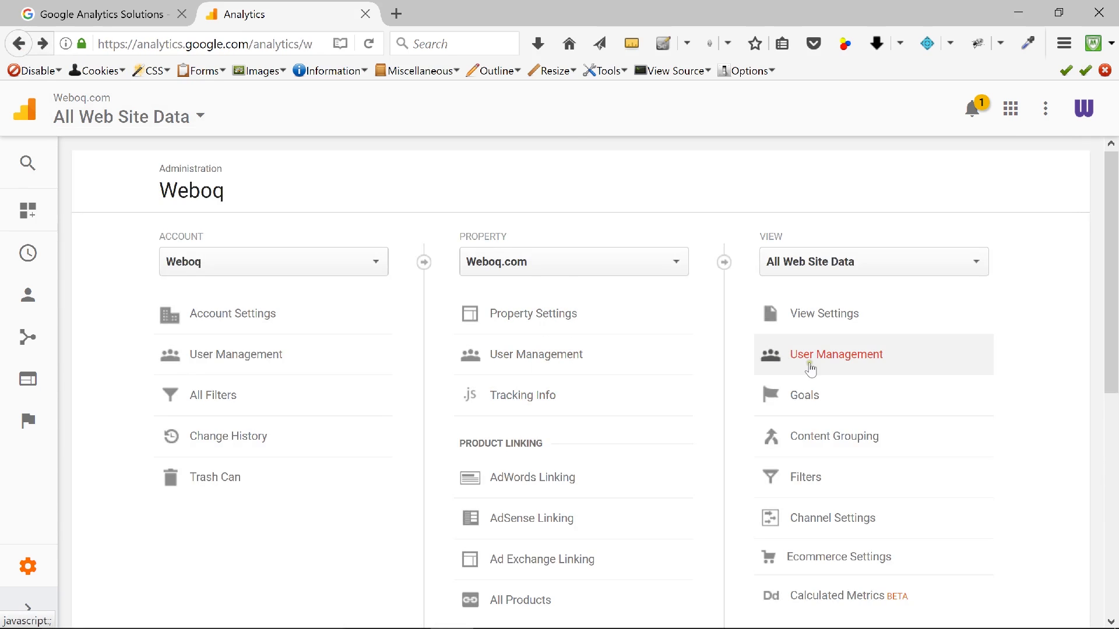
click(817, 436)
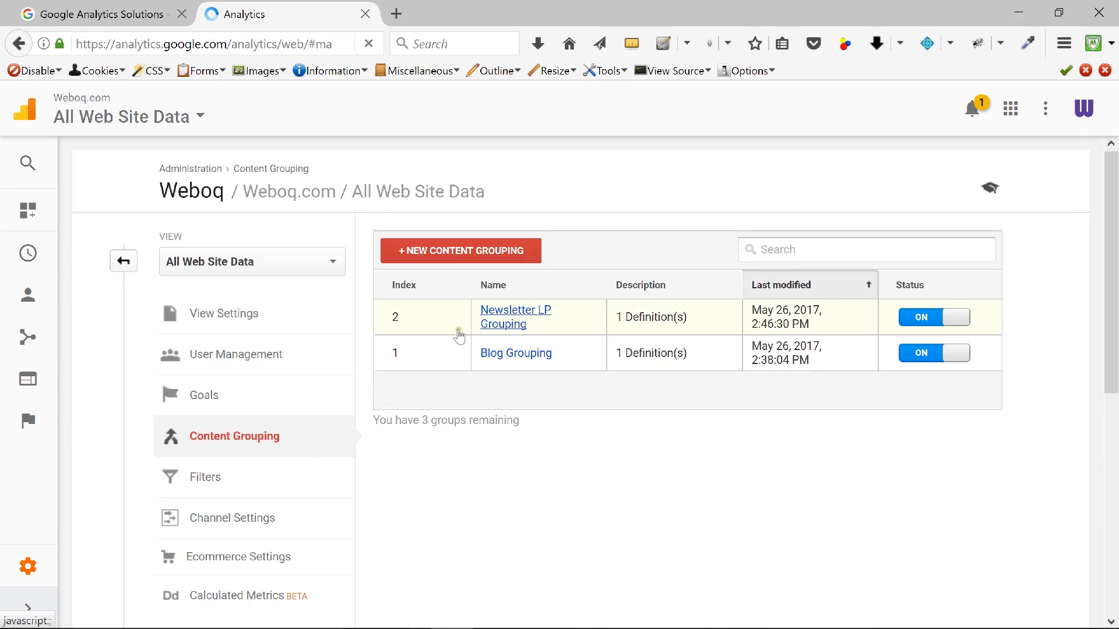
click(571, 334)
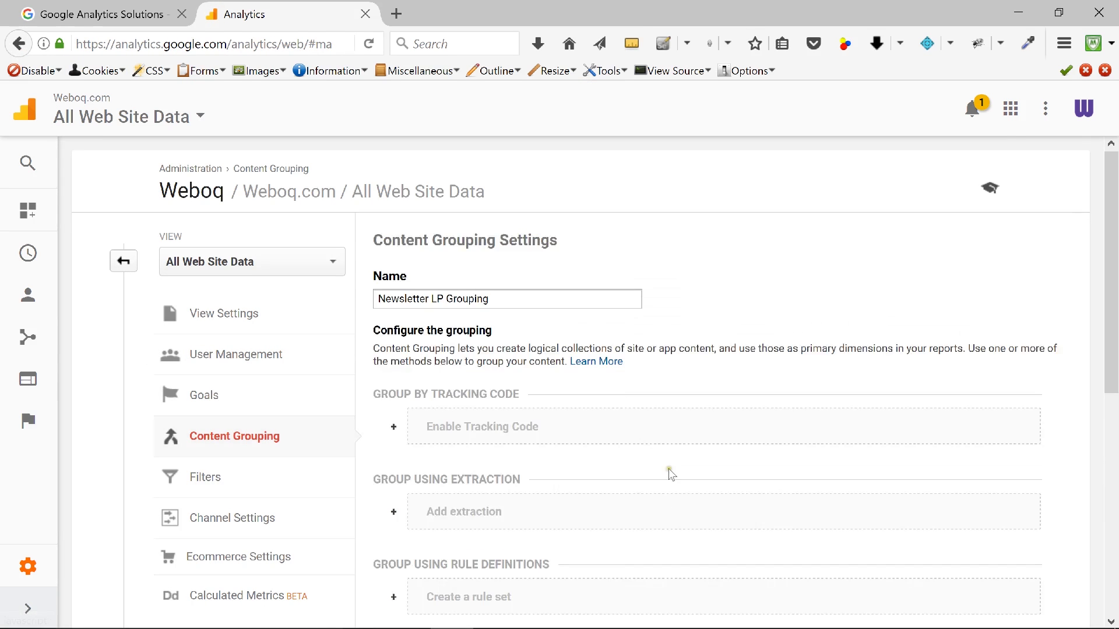
scroll(659, 530, down, 6)
click(506, 313)
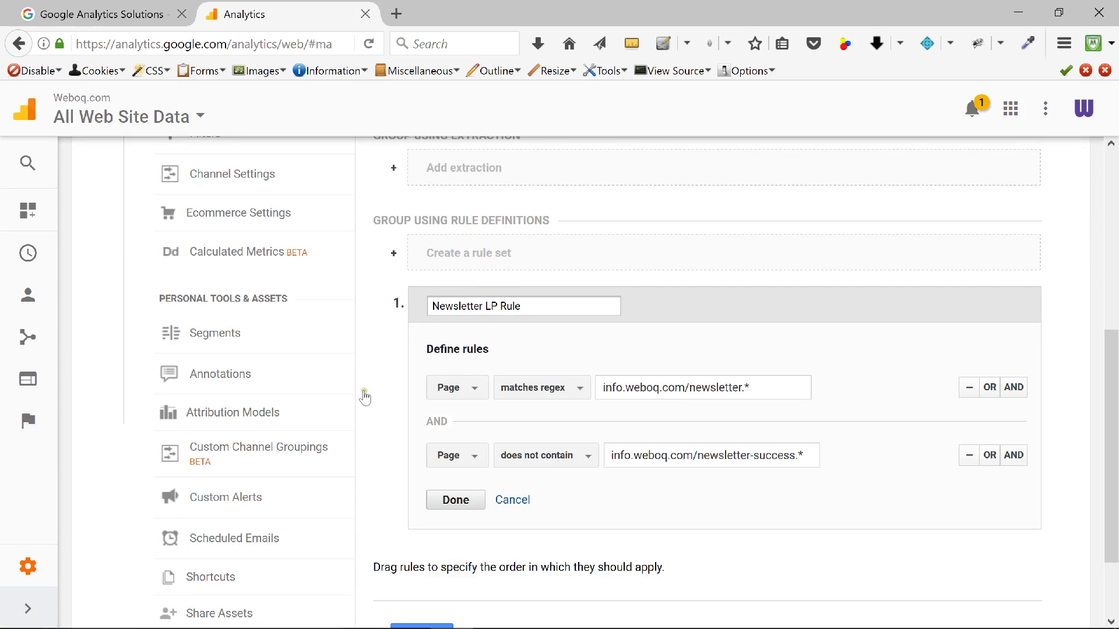
drag(1114, 406, 1110, 233)
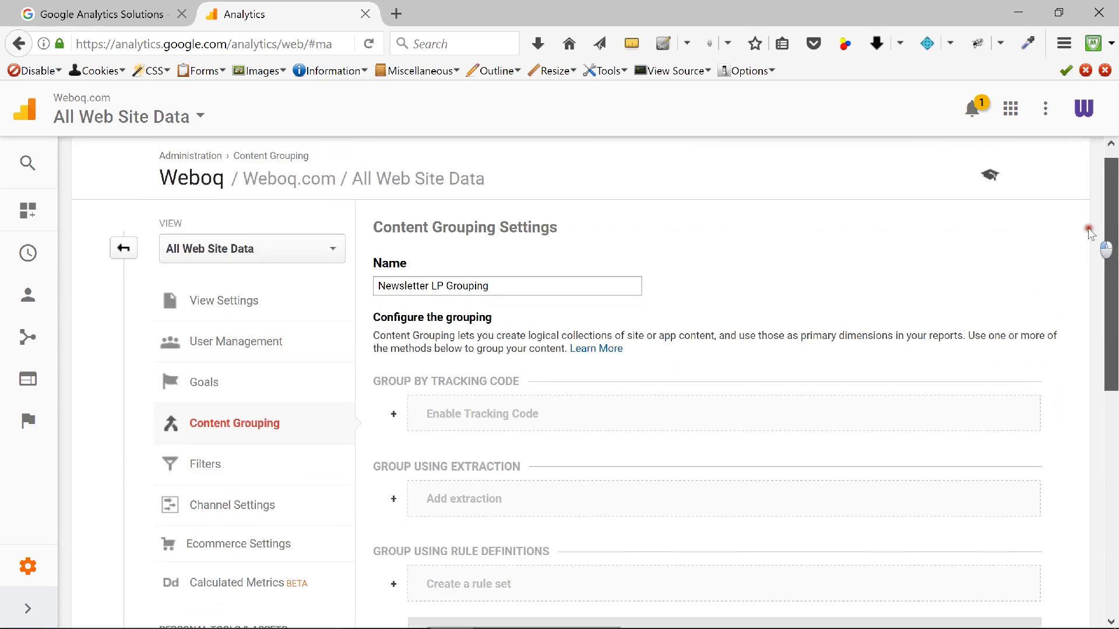
click(233, 436)
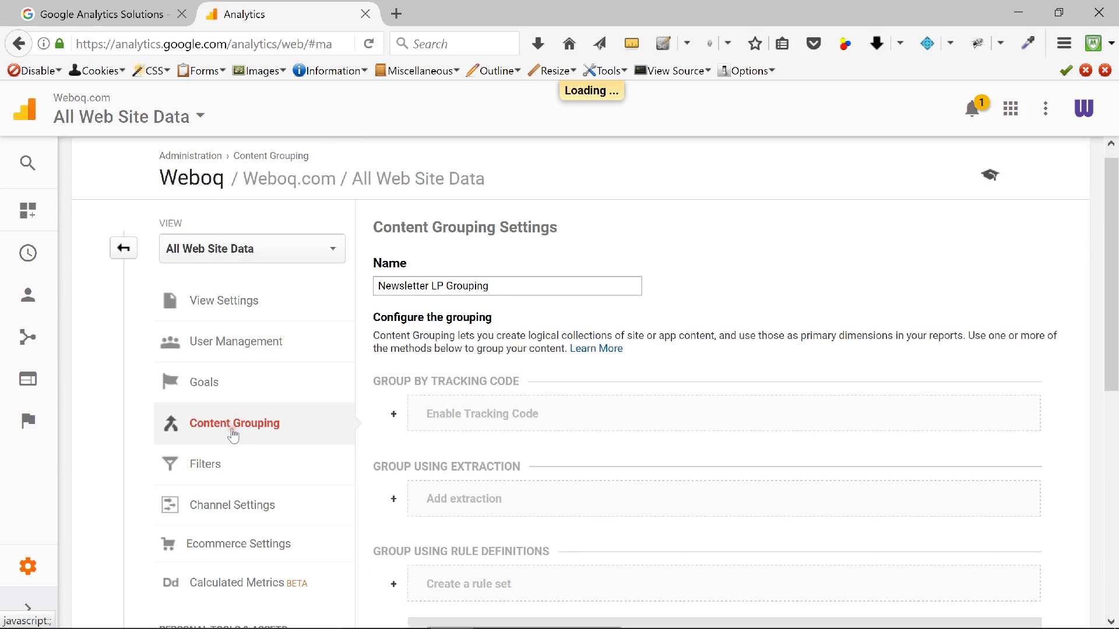
click(446, 239)
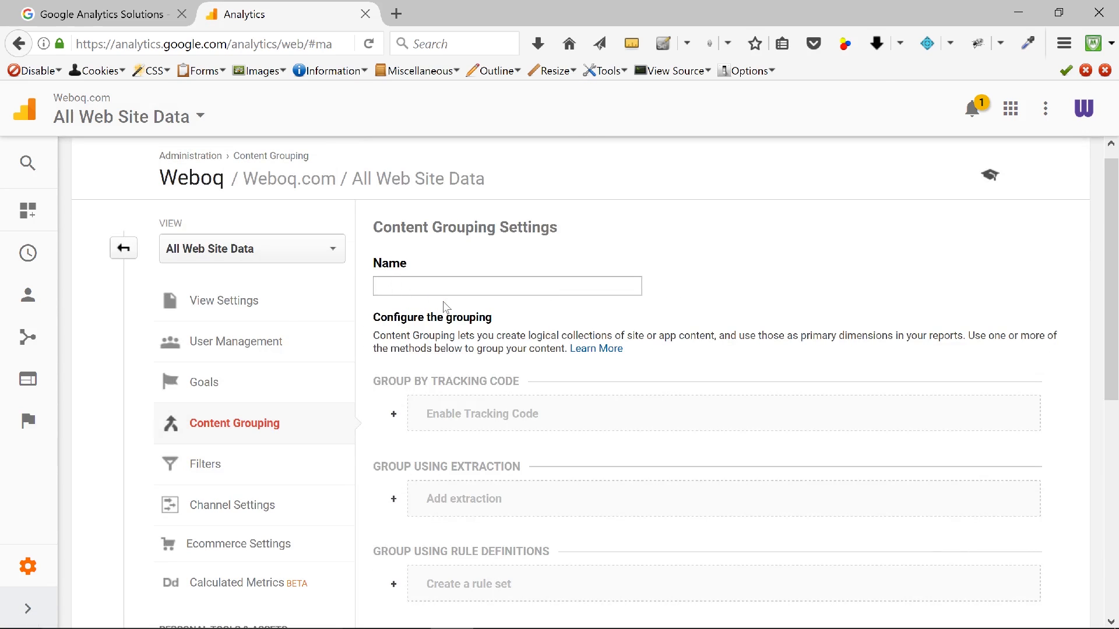
Name the grouping 'Newsletter Success Grouping' and add a rule set 'Newsletter Success Rule'.
text(Newslet)
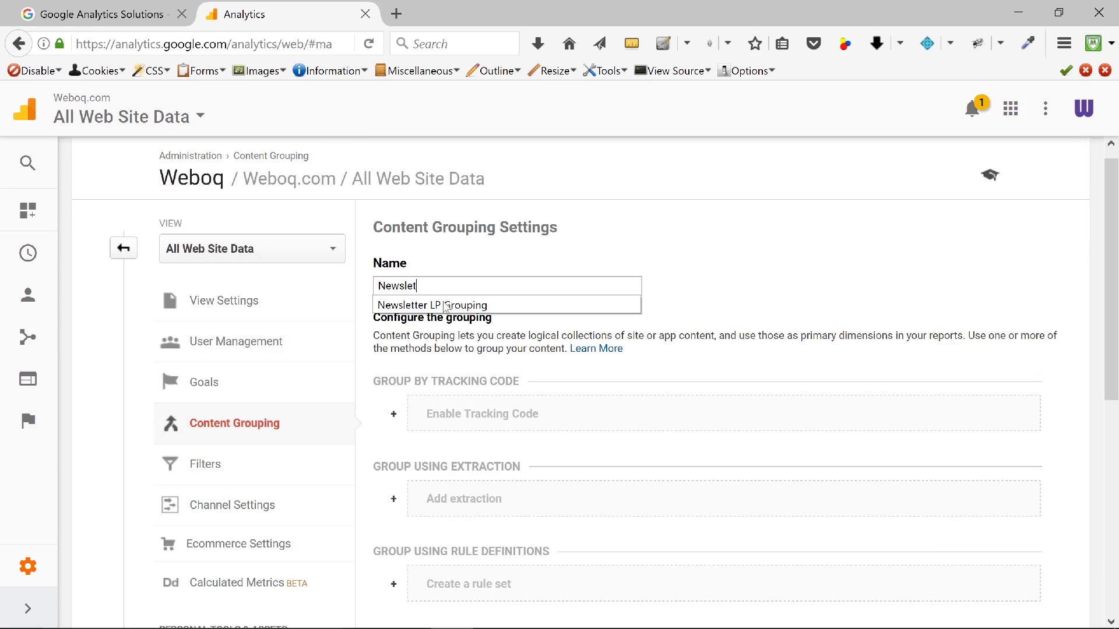
text(ter Succe)
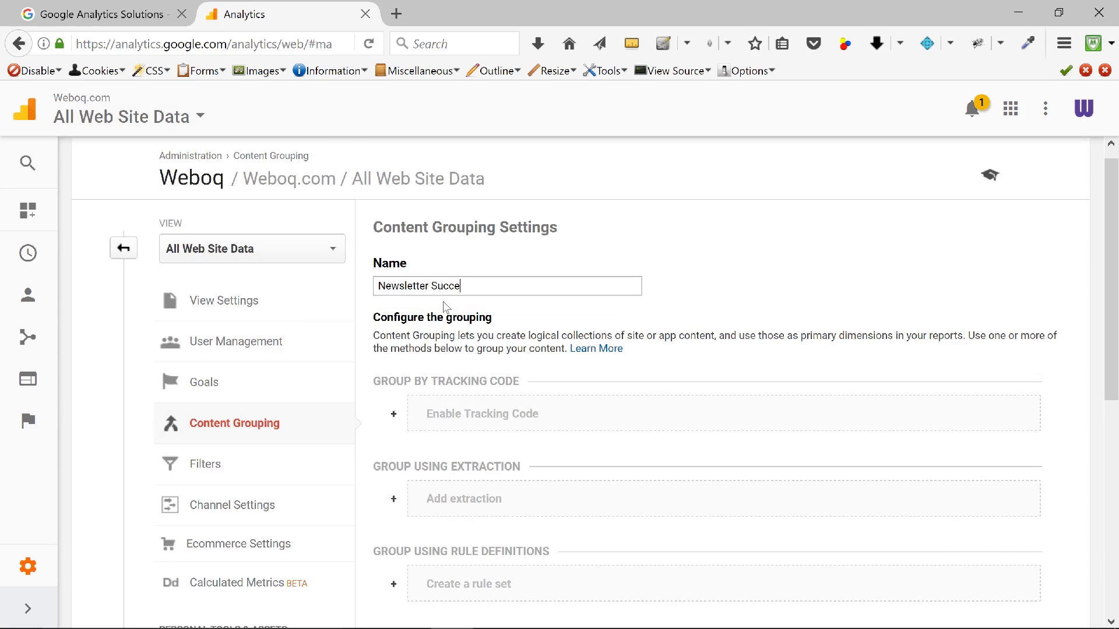
text(ss Grouping)
drag(1112, 286, 1114, 396)
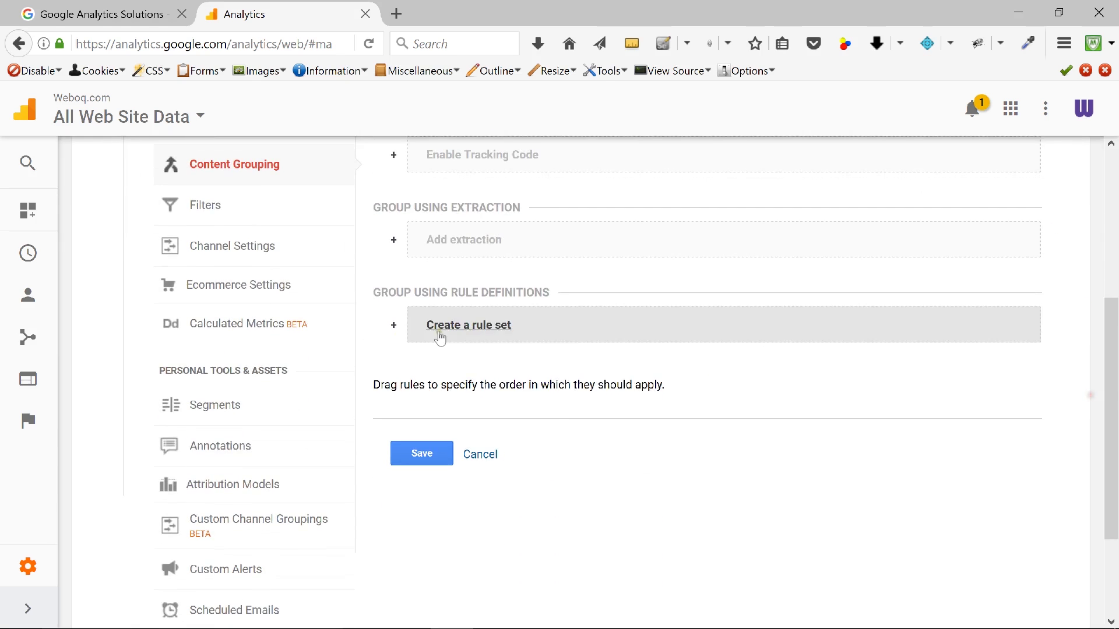
click(469, 326)
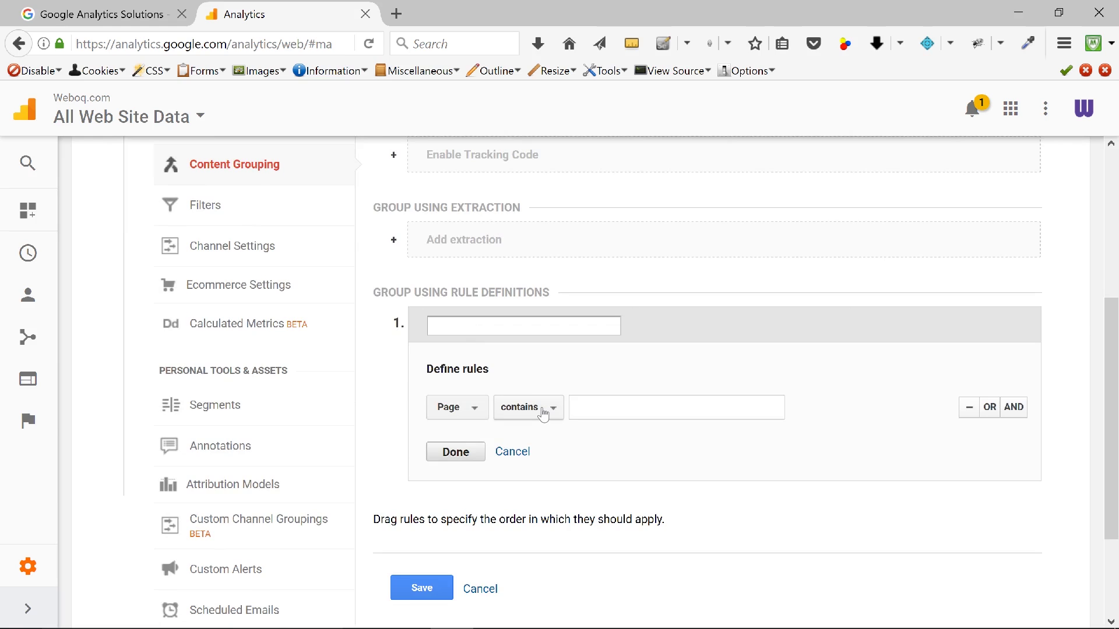
click(455, 333)
text(Newsletter Success)
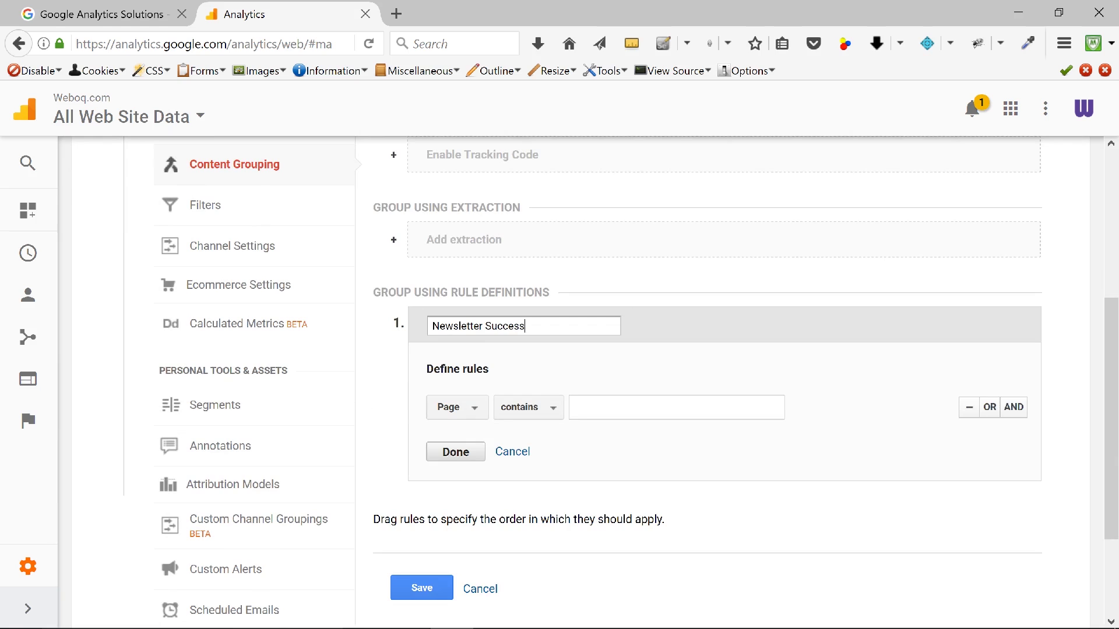
text( Rule)
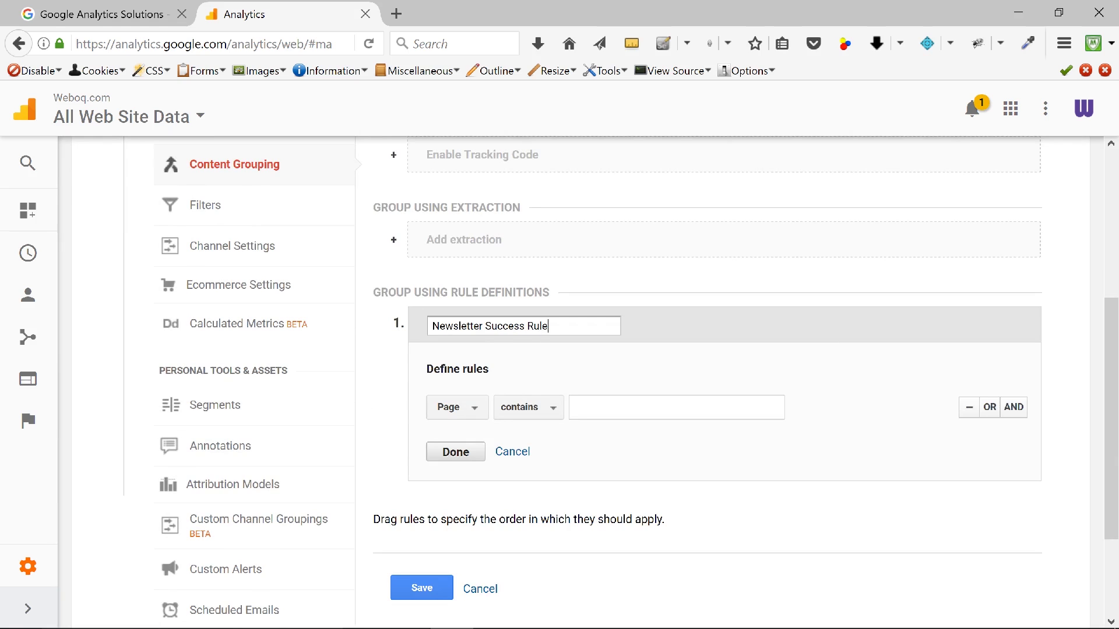
Give the rule a Page matches regex info.weboq.com/newsletter-success.* condition and confirm it.
click(608, 411)
click(533, 411)
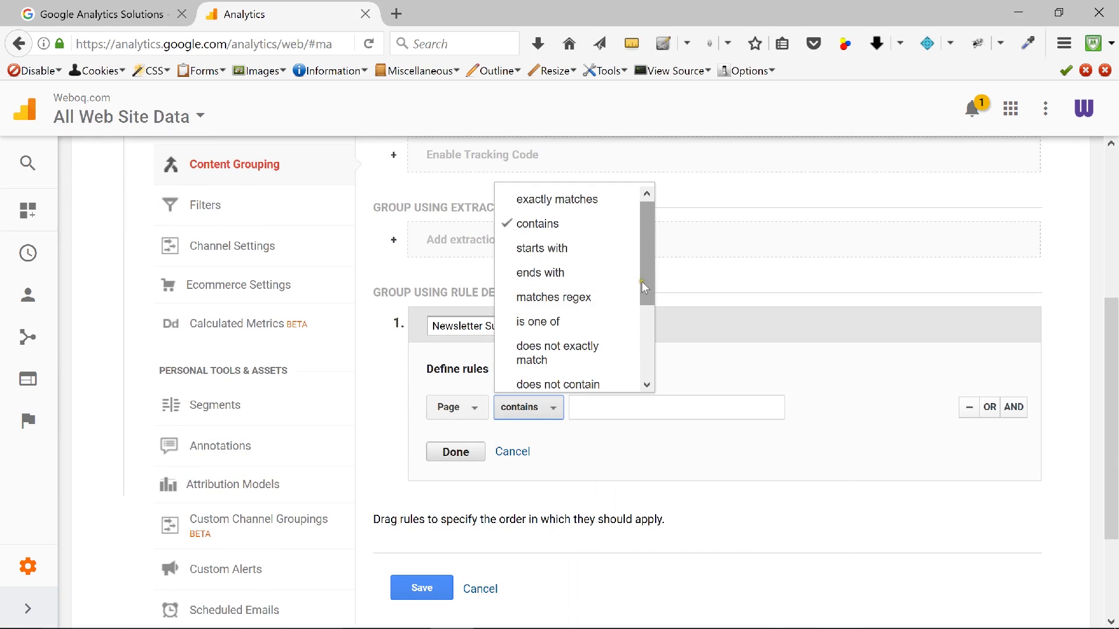
drag(641, 281, 648, 304)
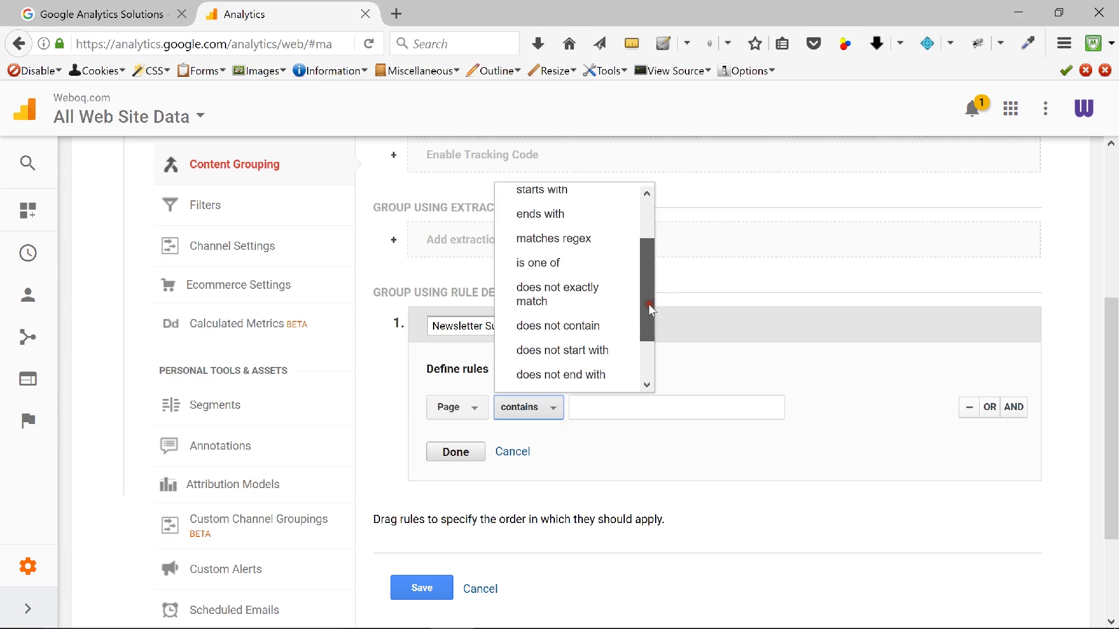
click(556, 239)
click(638, 408)
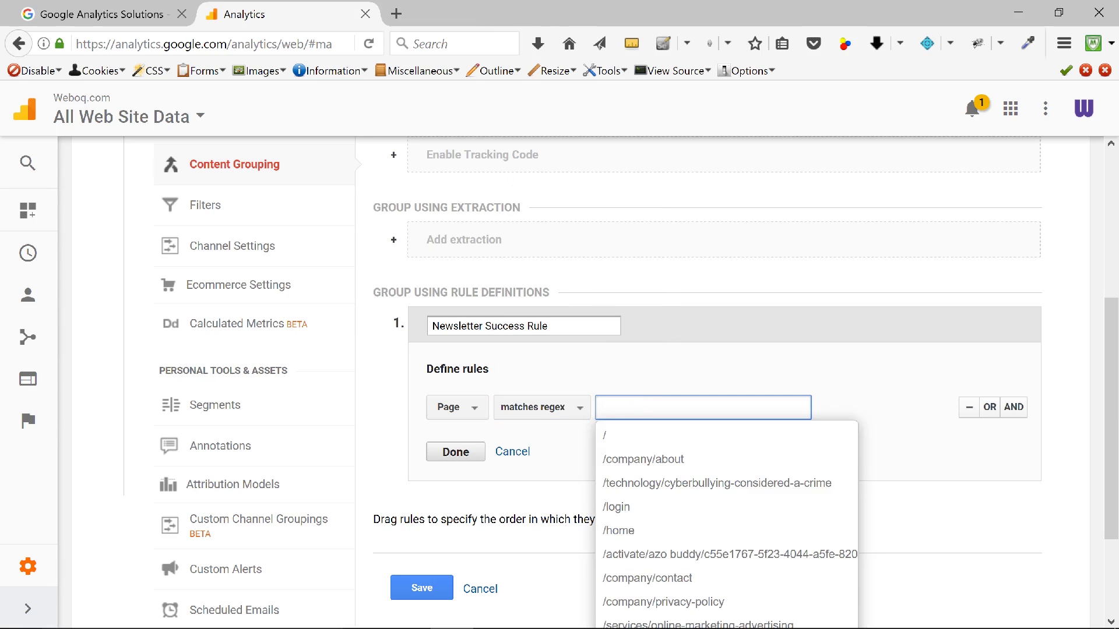
text(info)
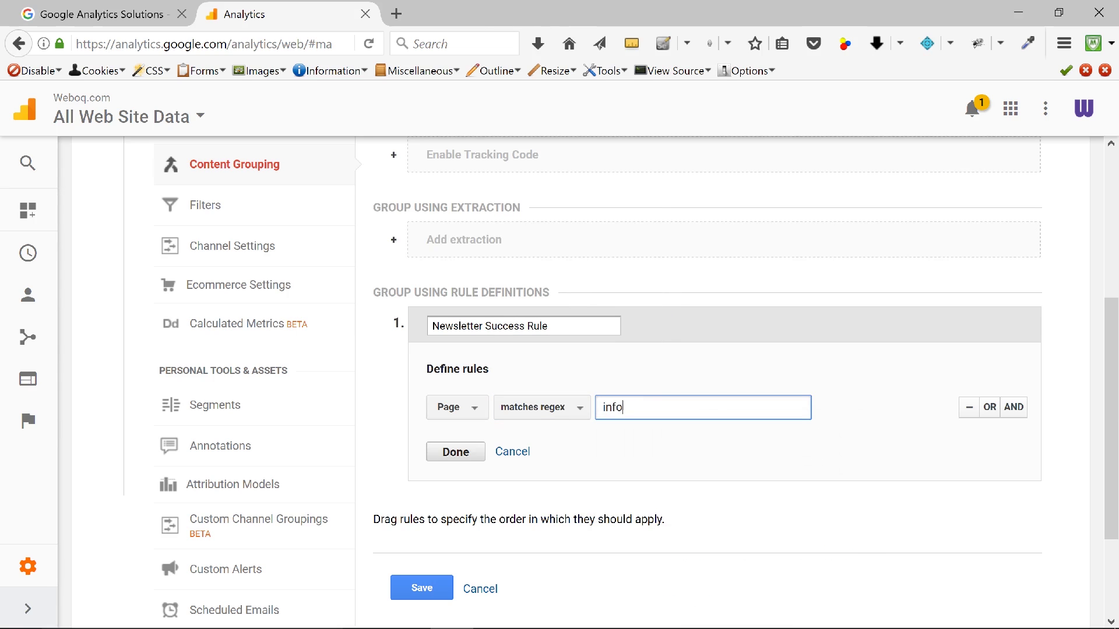
text(r.weboq.com/su)
key(BackSpace)
text(newsletter)
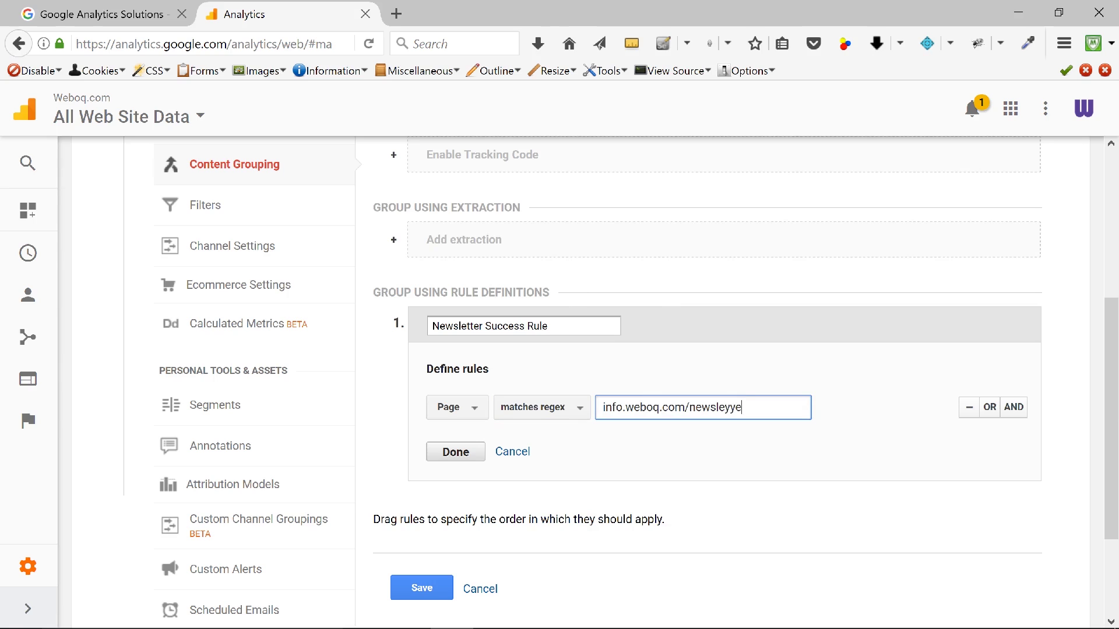
key(BackSpace)
key(BackSpace)
key(BackSpace)
key(BackSpace)
text(tter-succes)
click(452, 454)
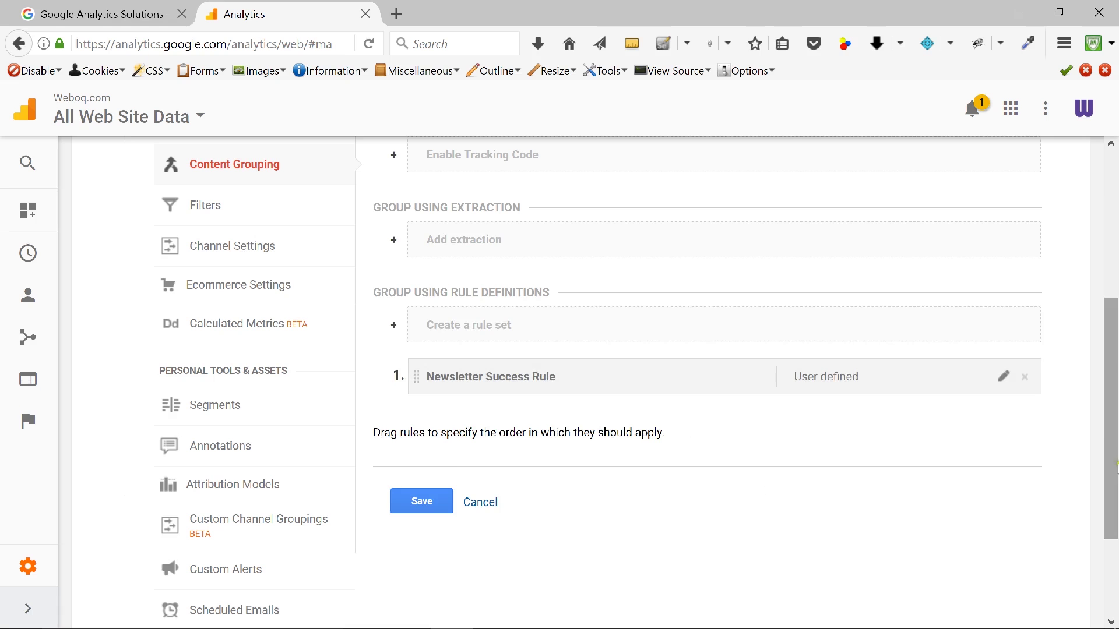
drag(1111, 445, 1110, 258)
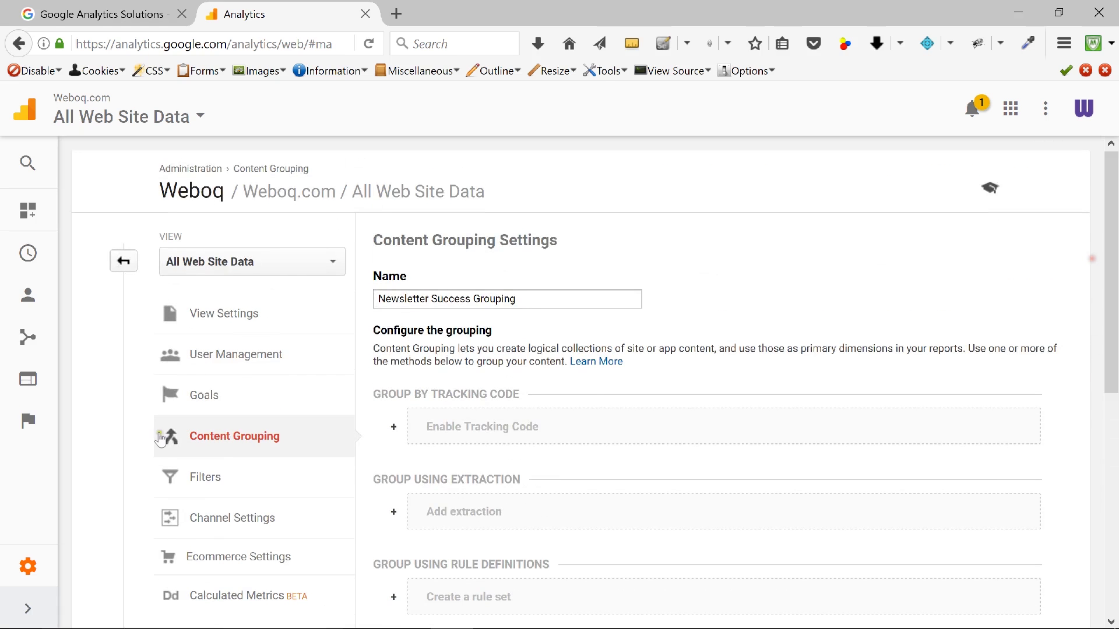
click(227, 438)
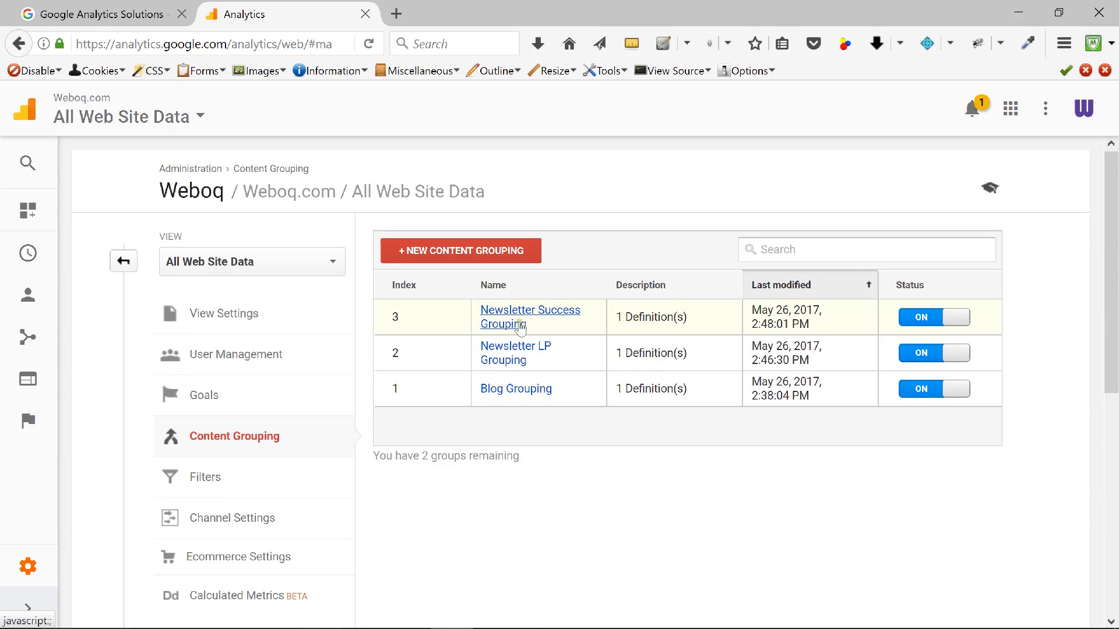
Switch the Newsletter LP exclusion from 'does not contain' to 'does not match regex' and save.
click(507, 351)
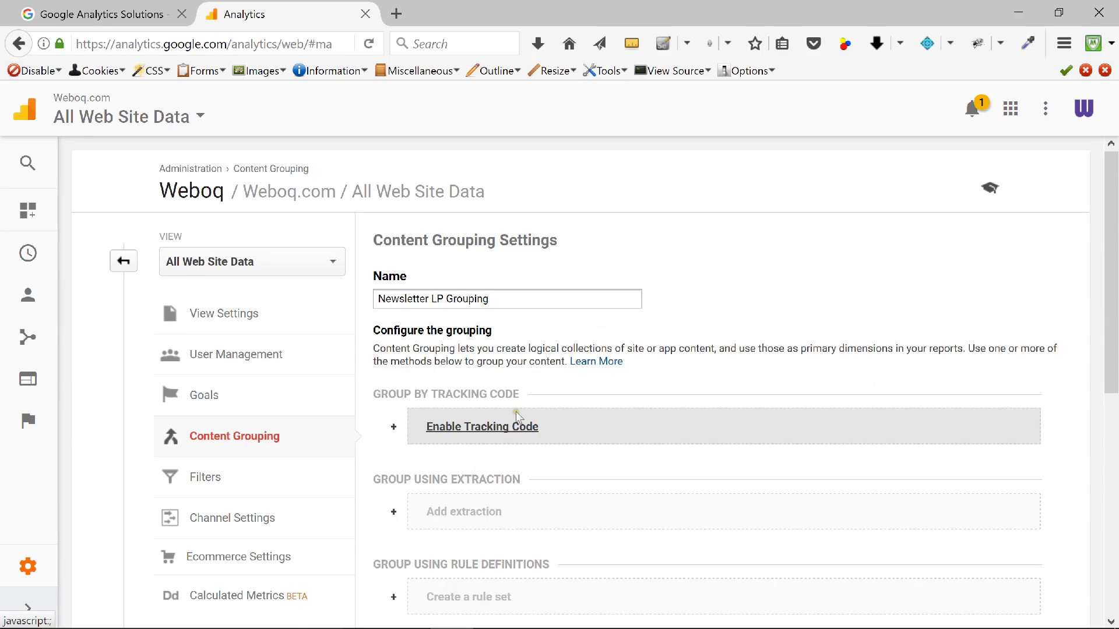
scroll(625, 393, down, 5)
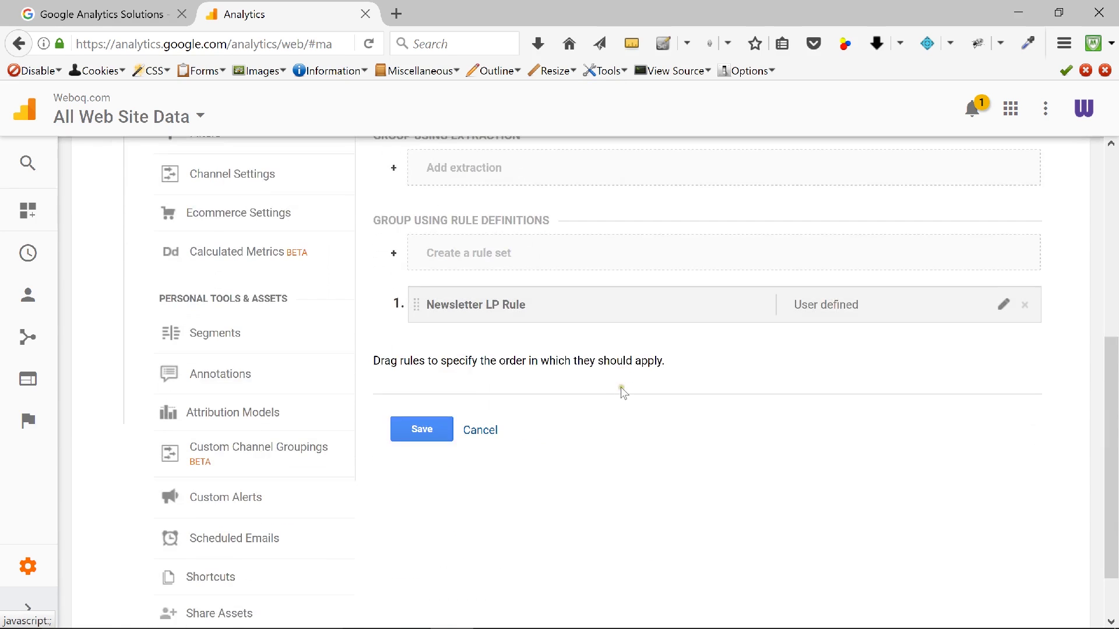
click(488, 310)
click(804, 453)
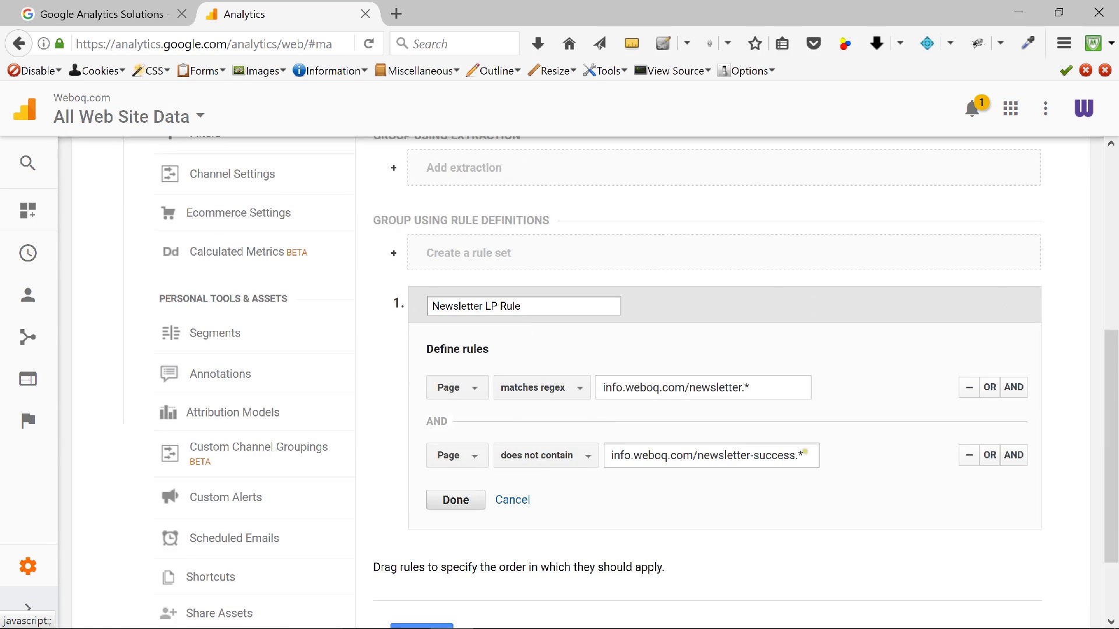
drag(804, 454, 796, 455)
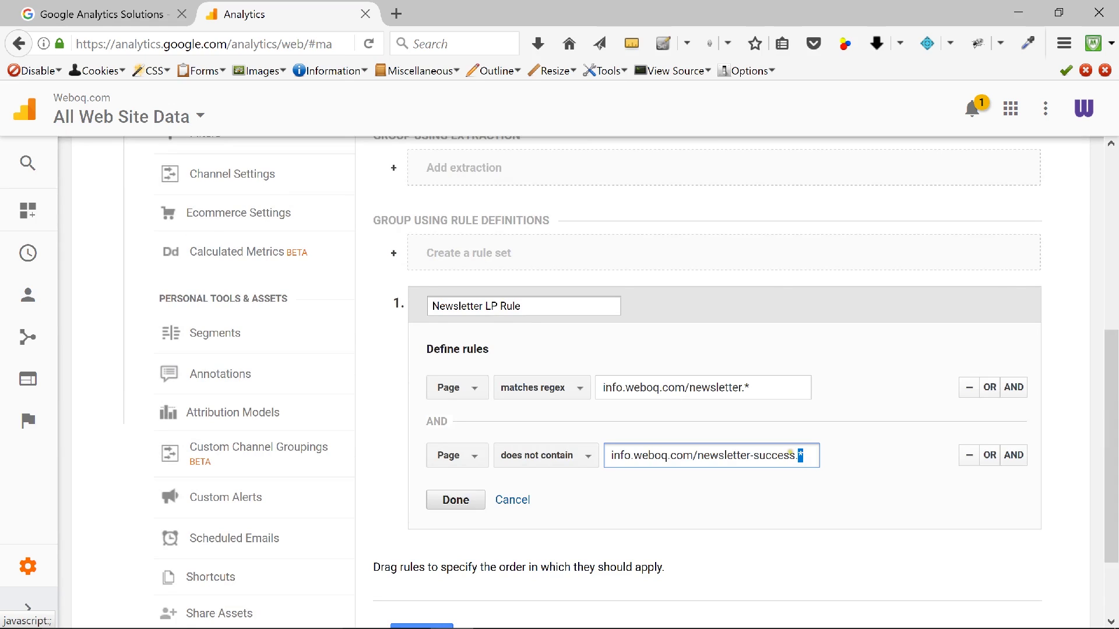
click(523, 465)
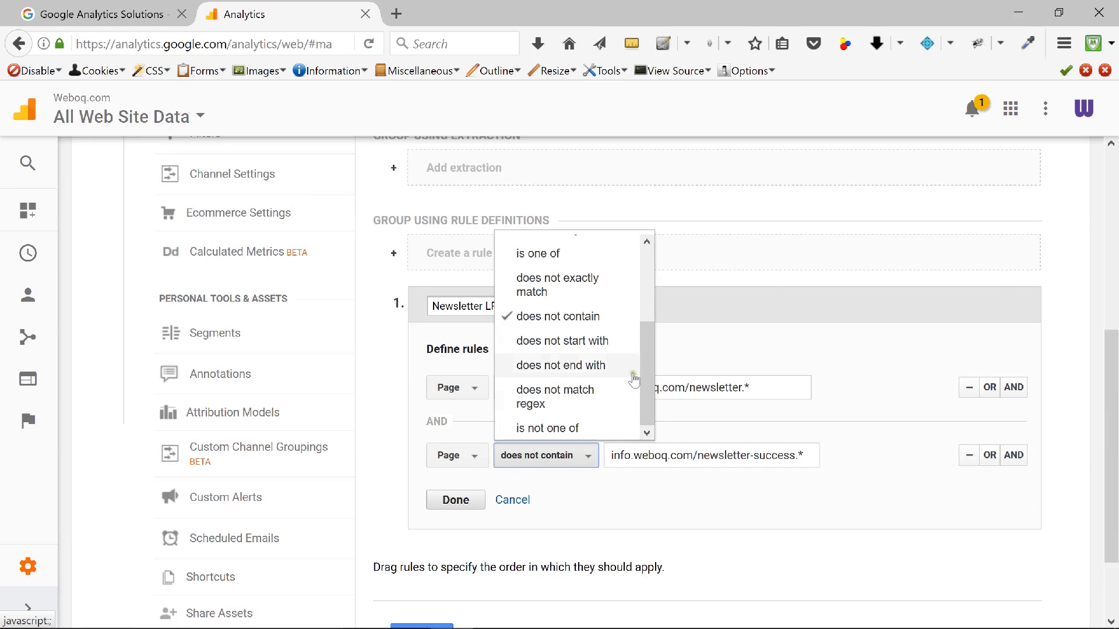
click(523, 408)
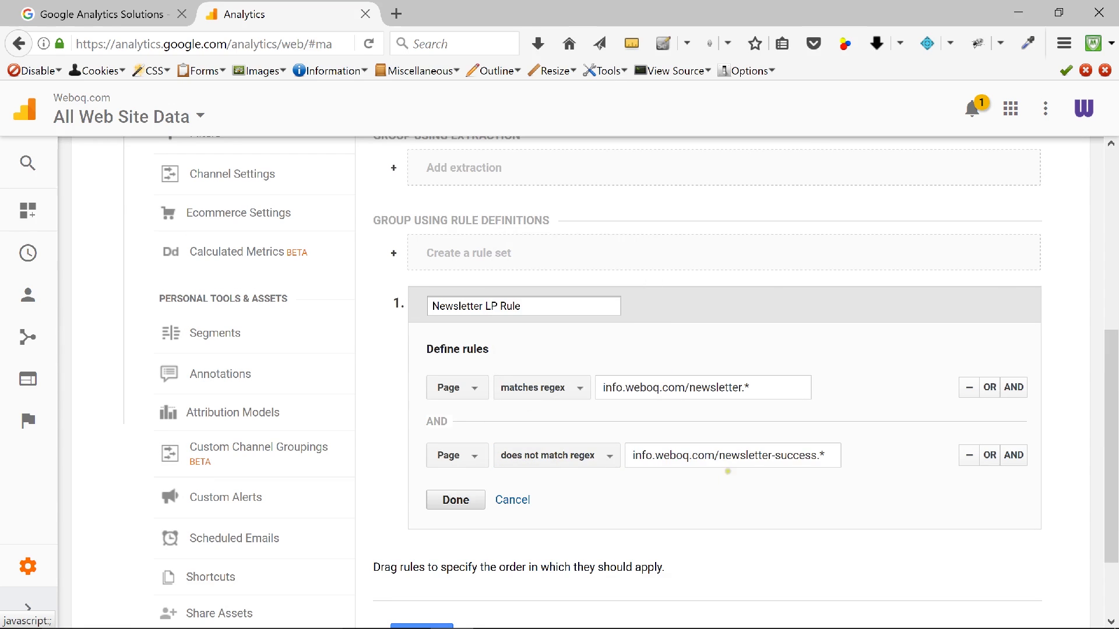
drag(825, 457, 645, 455)
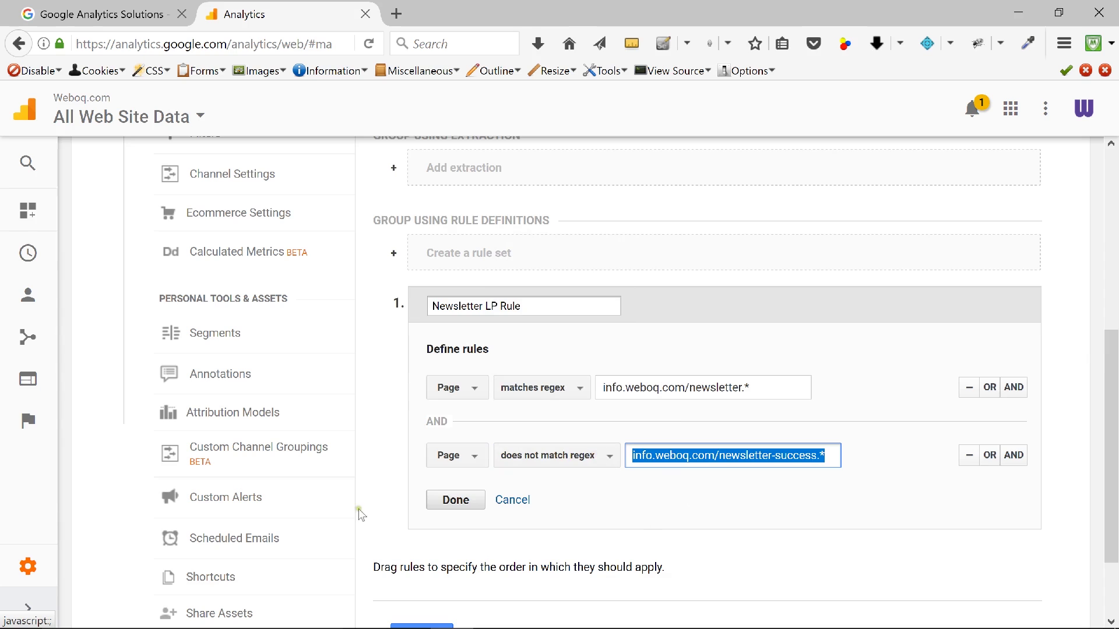
click(454, 501)
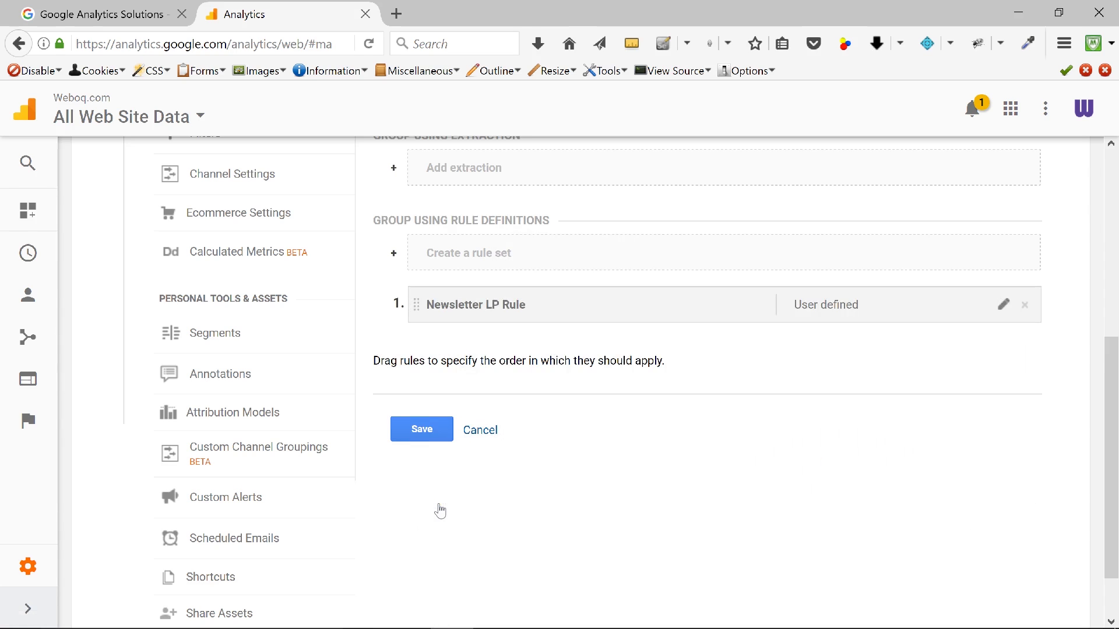
click(401, 442)
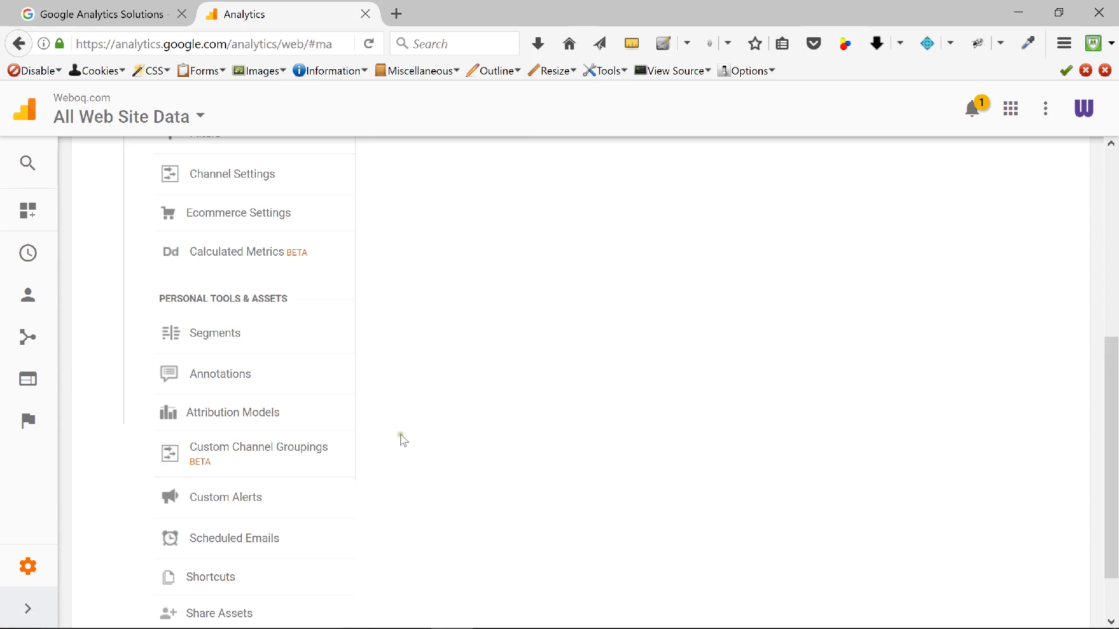
Reopen the Newsletter LP Grouping and expand its Newsletter LP Rule to check it.
drag(1111, 436, 1099, 224)
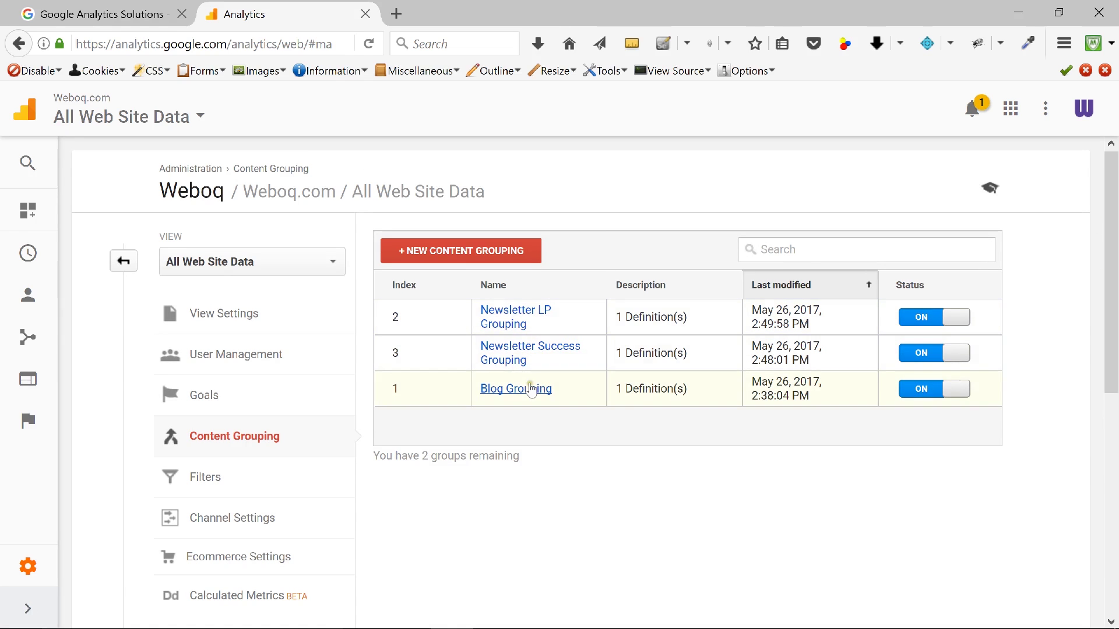
click(505, 328)
drag(492, 300, 359, 300)
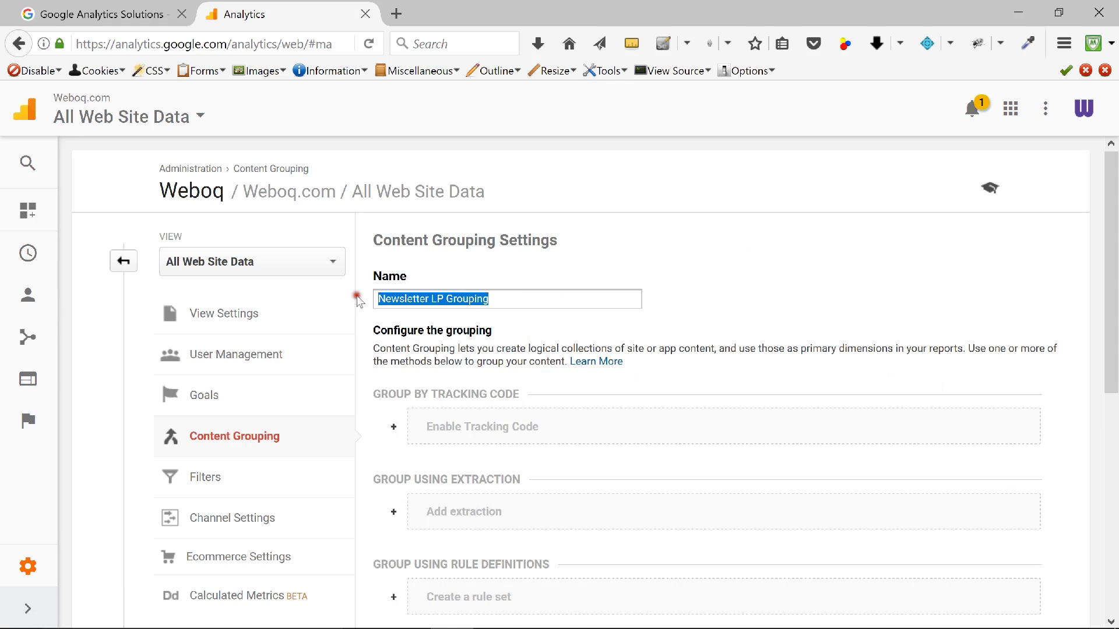
click(679, 352)
scroll(687, 359, down, 4)
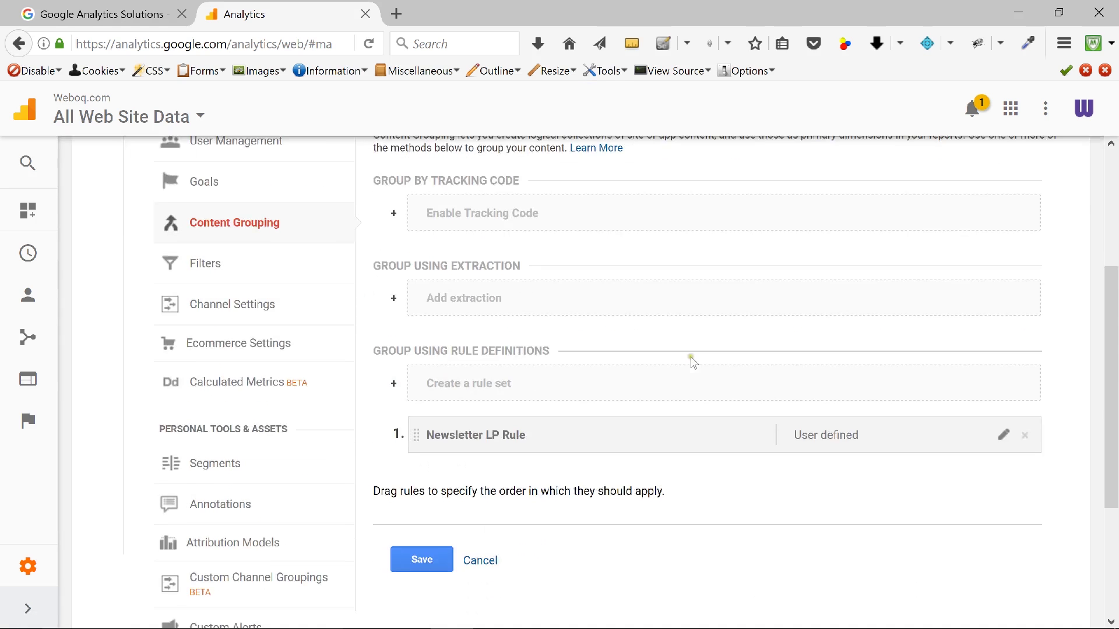
click(548, 440)
Cancel out of the grouping settings without changes, back to the list of three groupings.
scroll(632, 472, down, 3)
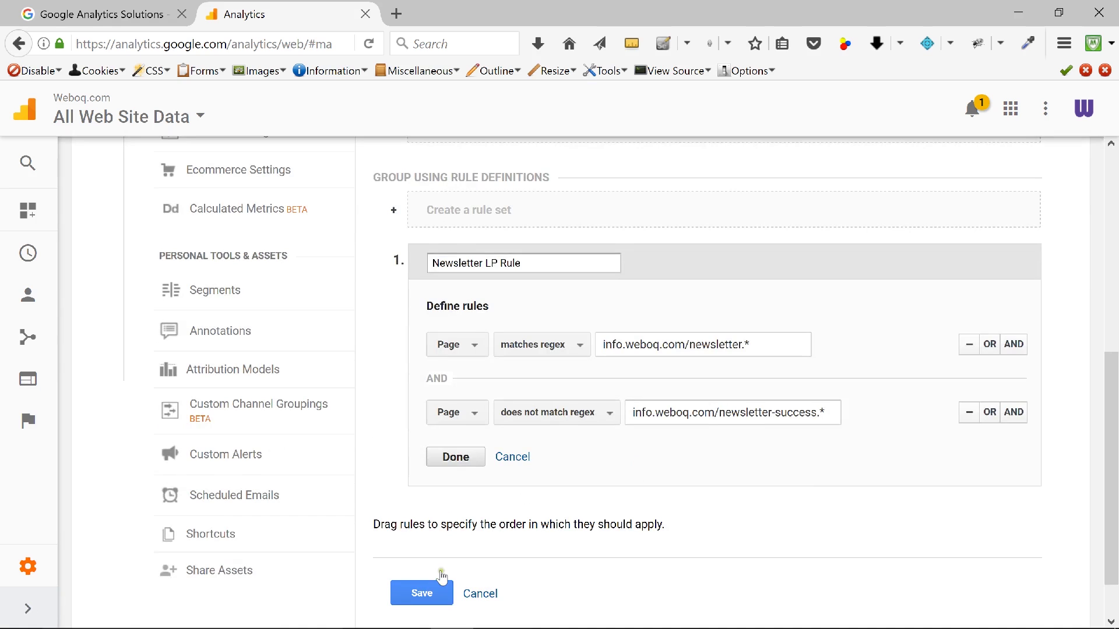
click(479, 596)
drag(1112, 414, 1112, 204)
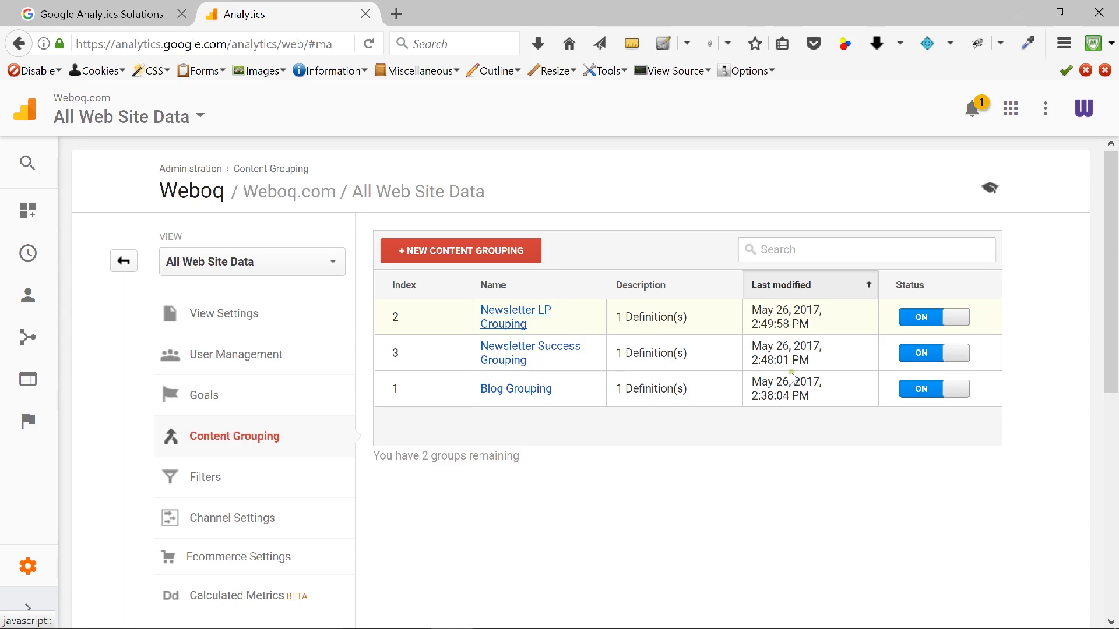
click(953, 319)
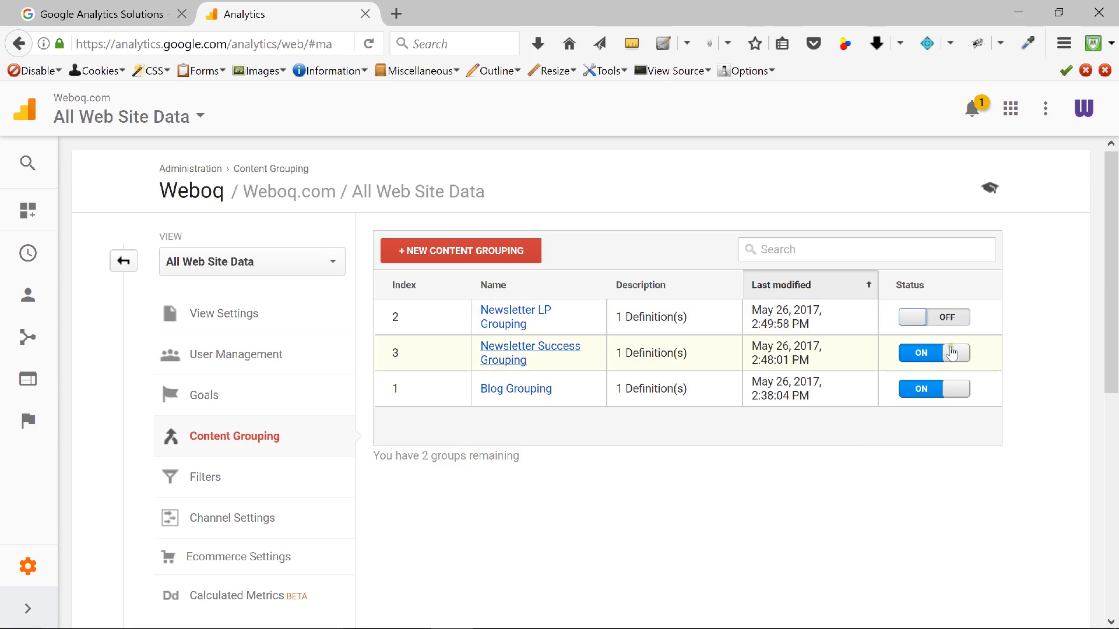
drag(379, 455, 541, 459)
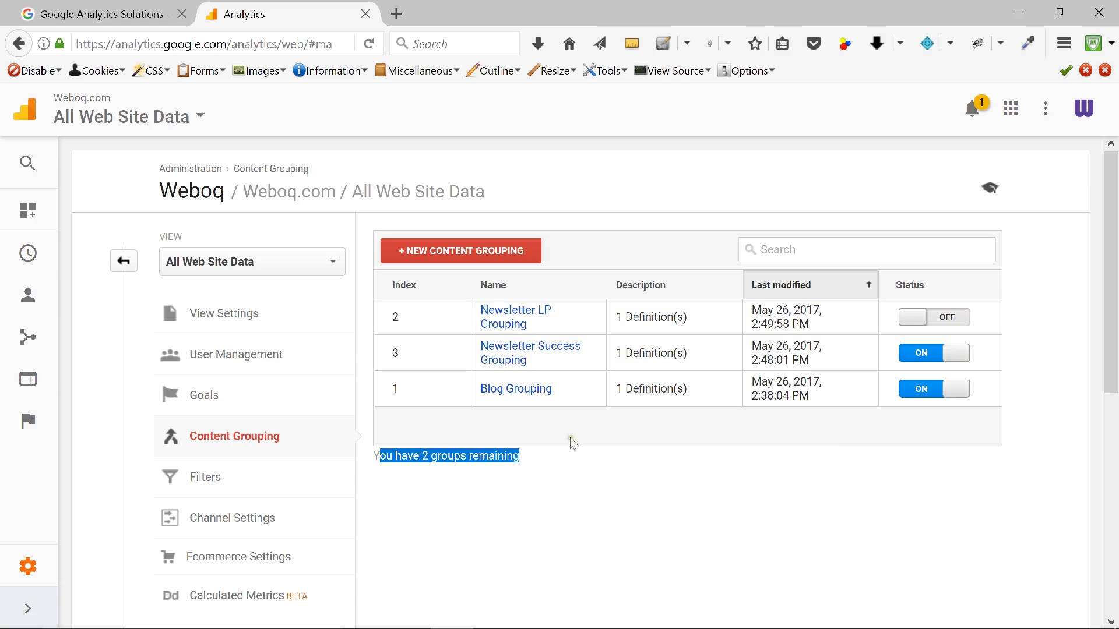
click(948, 319)
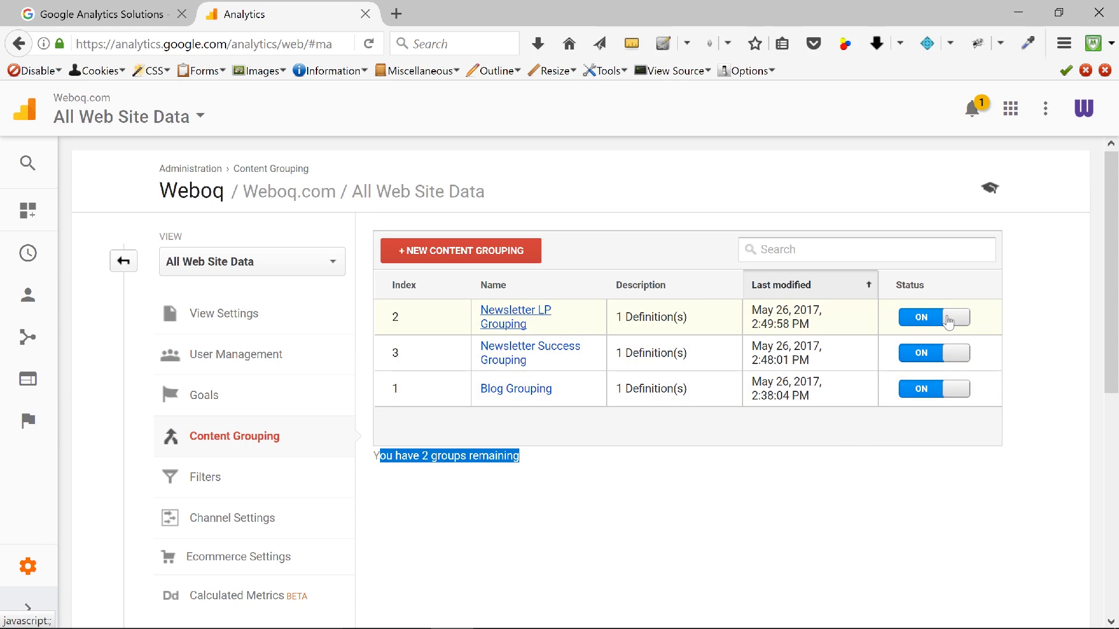